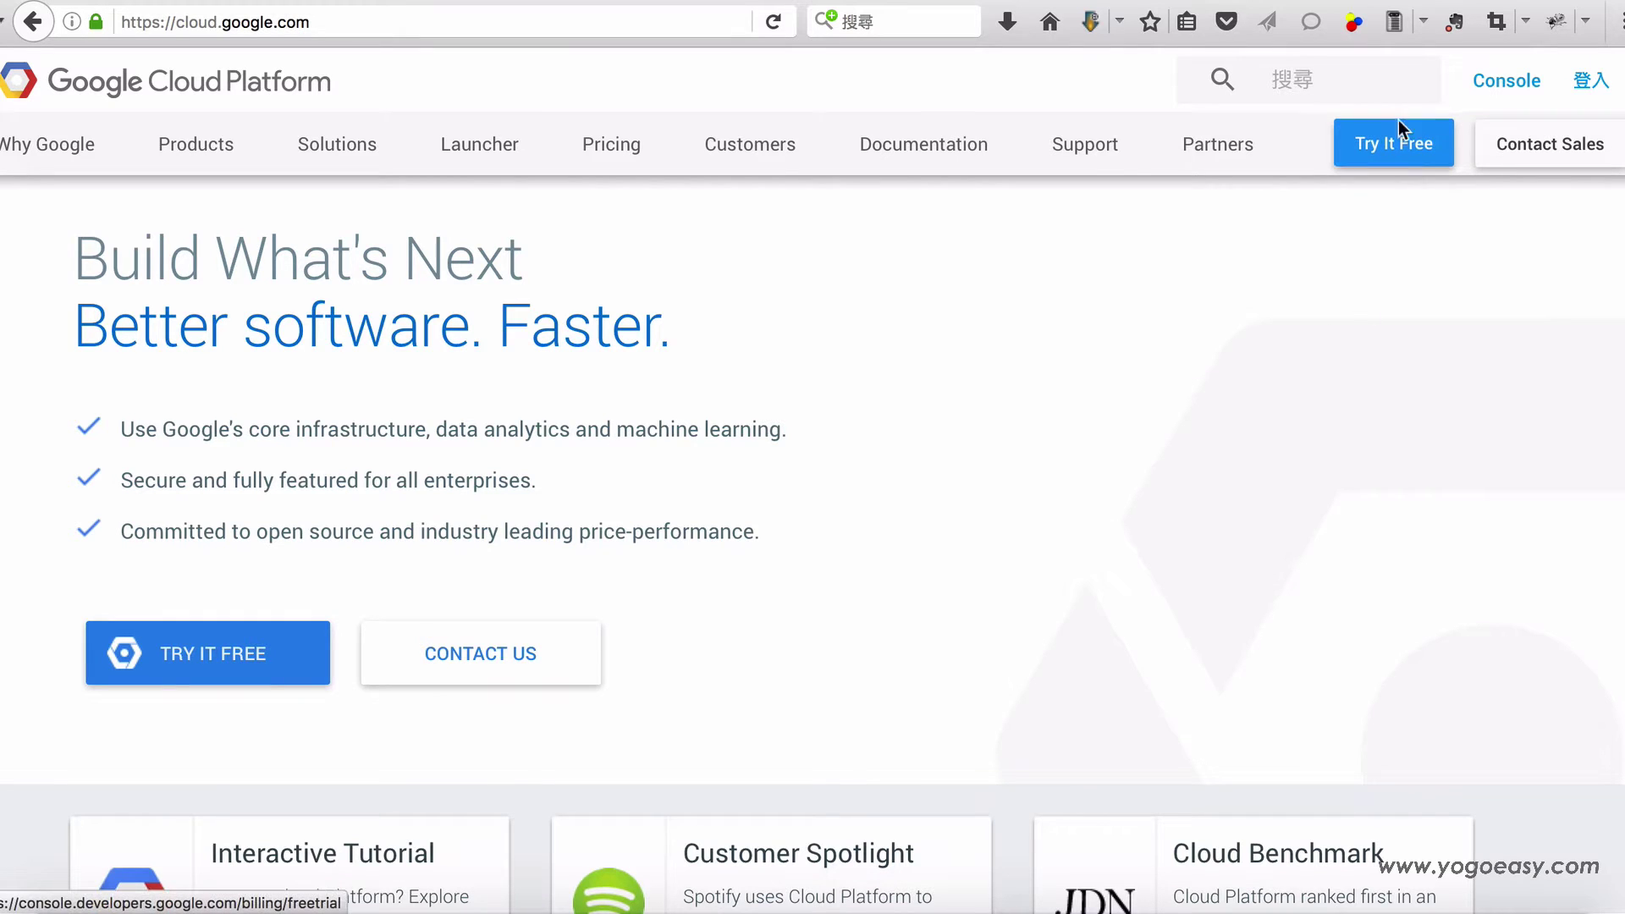
# Step: Start the Google Cloud free-trial signup from the 'Try It Free' button on cloud.google.com
pyautogui.click(1398, 161)
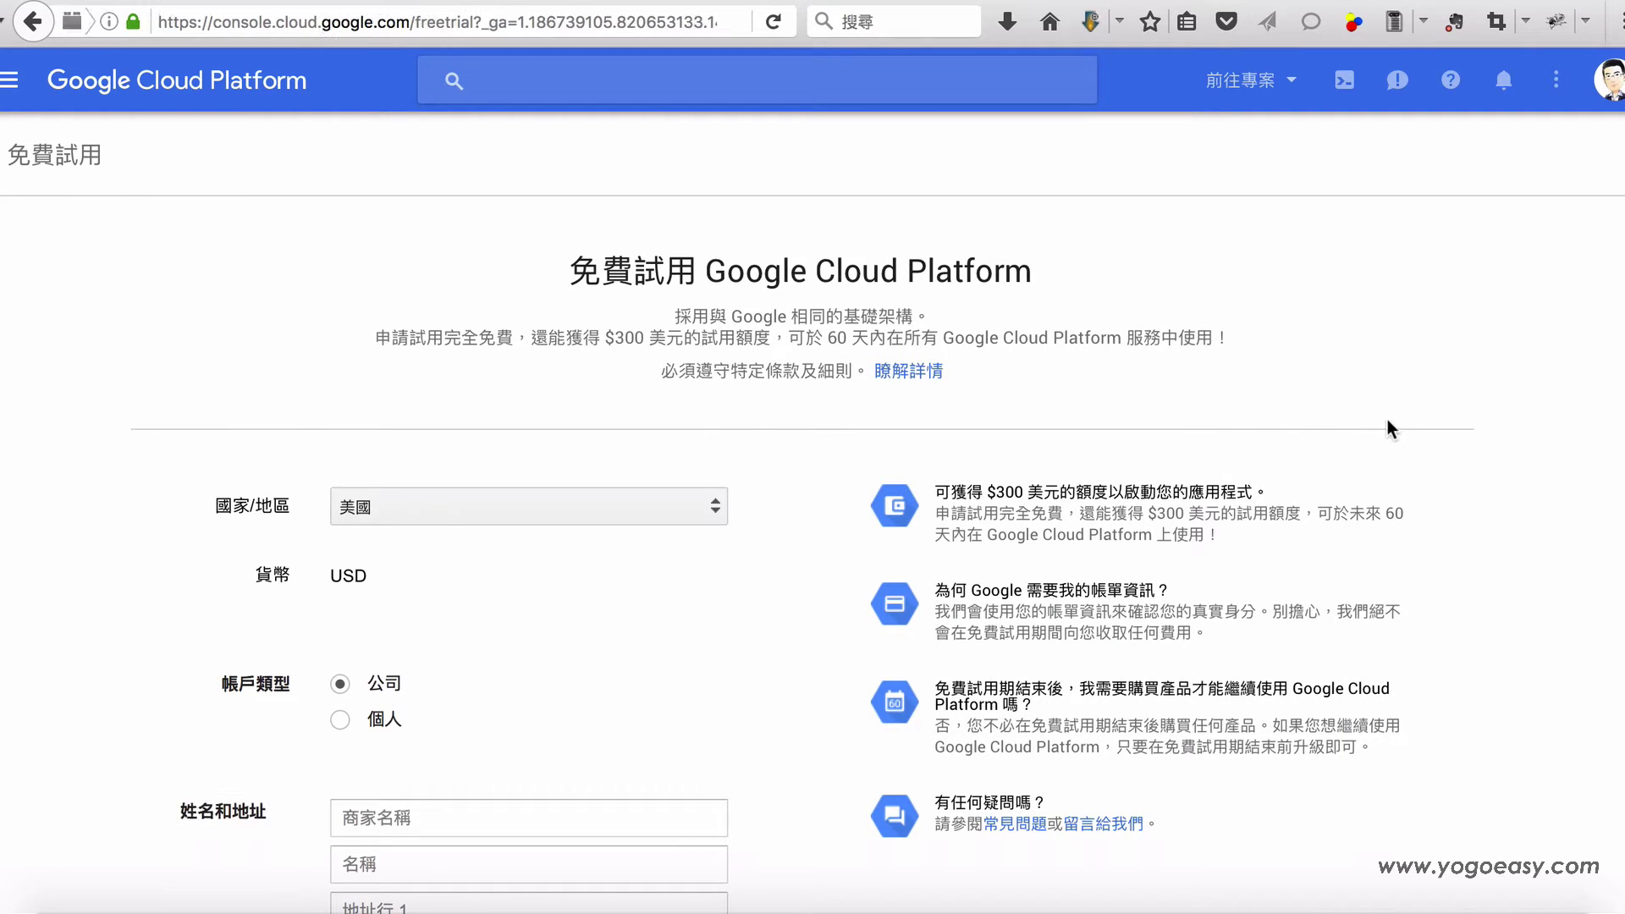
# Step: Scroll down the trial form to the country, 個人 account type and 台北市 address fields
pyautogui.scroll(-1, 1389, 417)
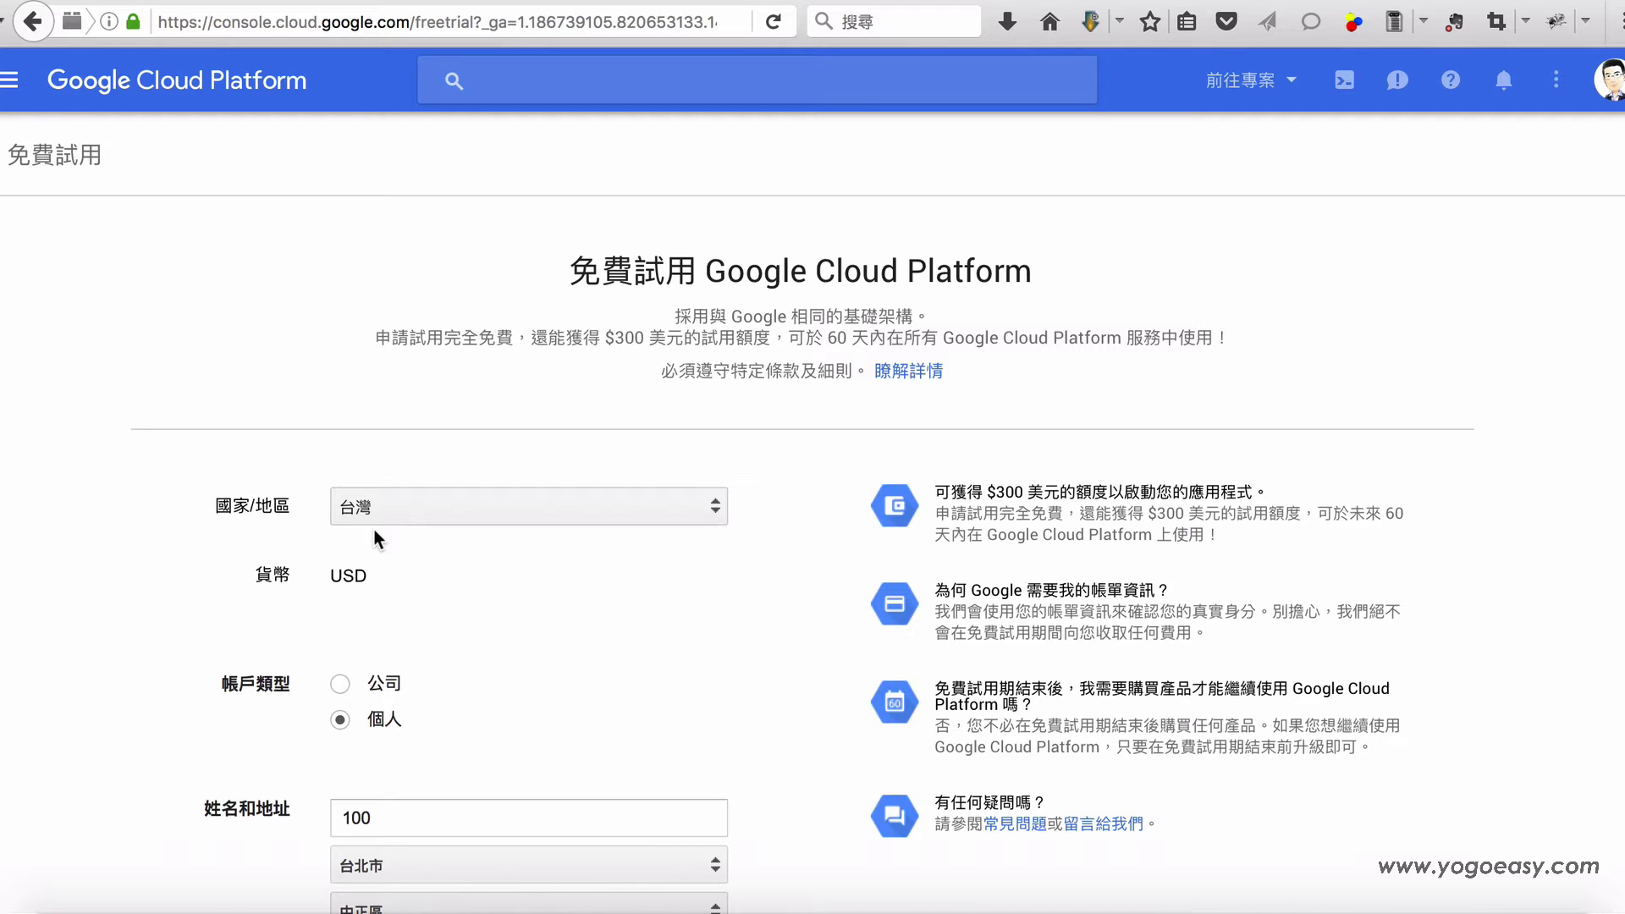
pyautogui.scroll(-9, 153, 598)
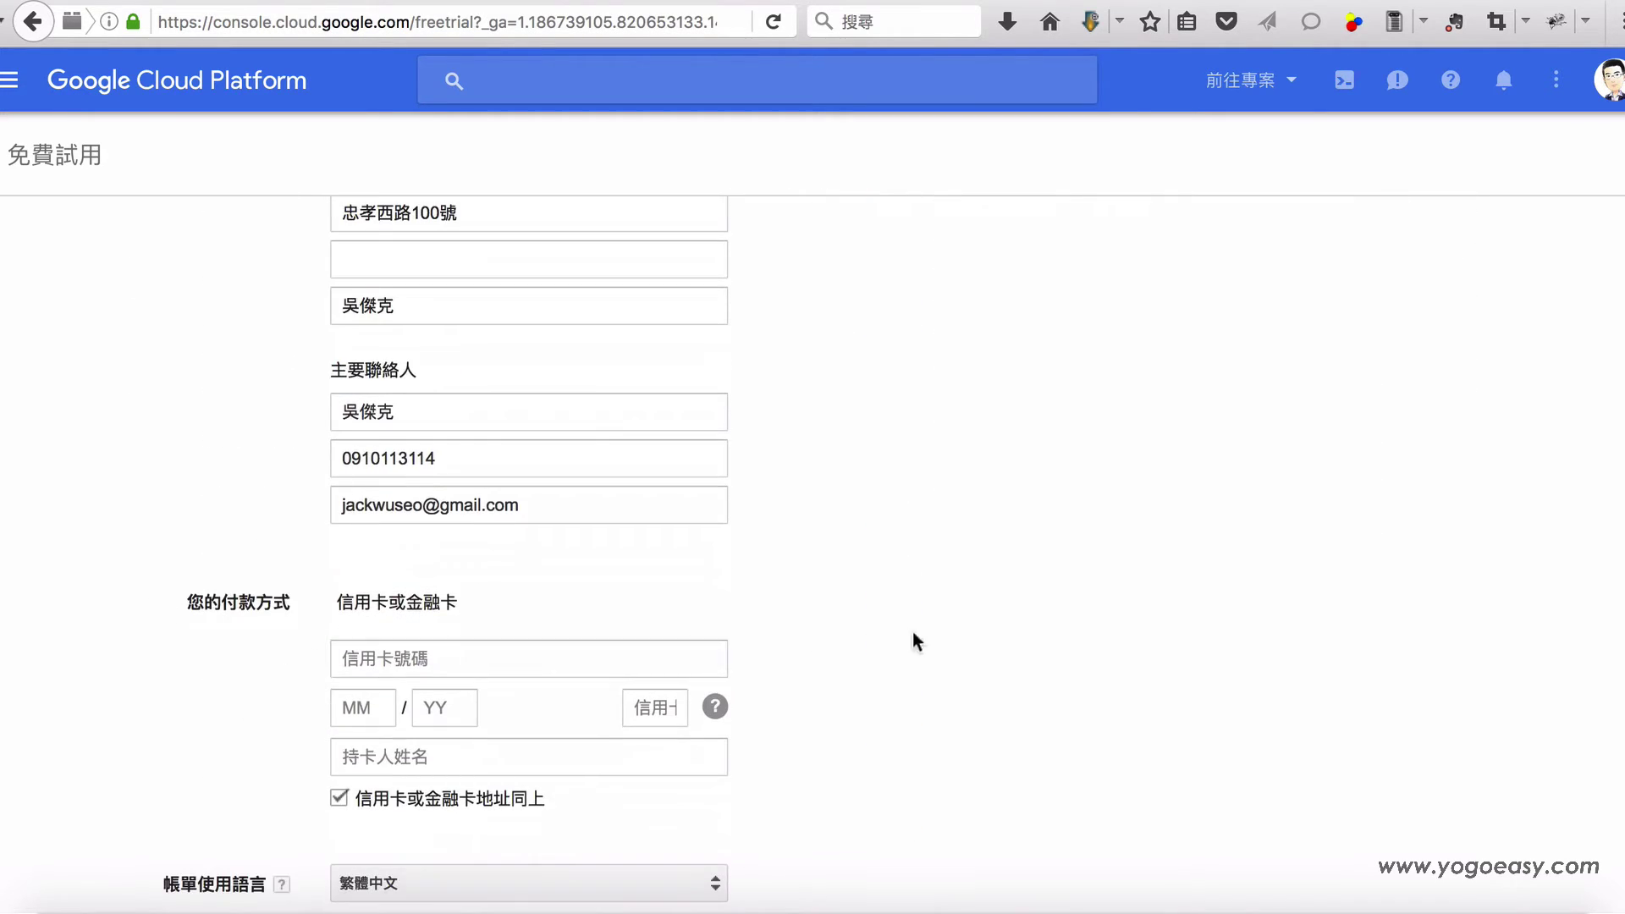
pyautogui.scroll(8, 890, 622)
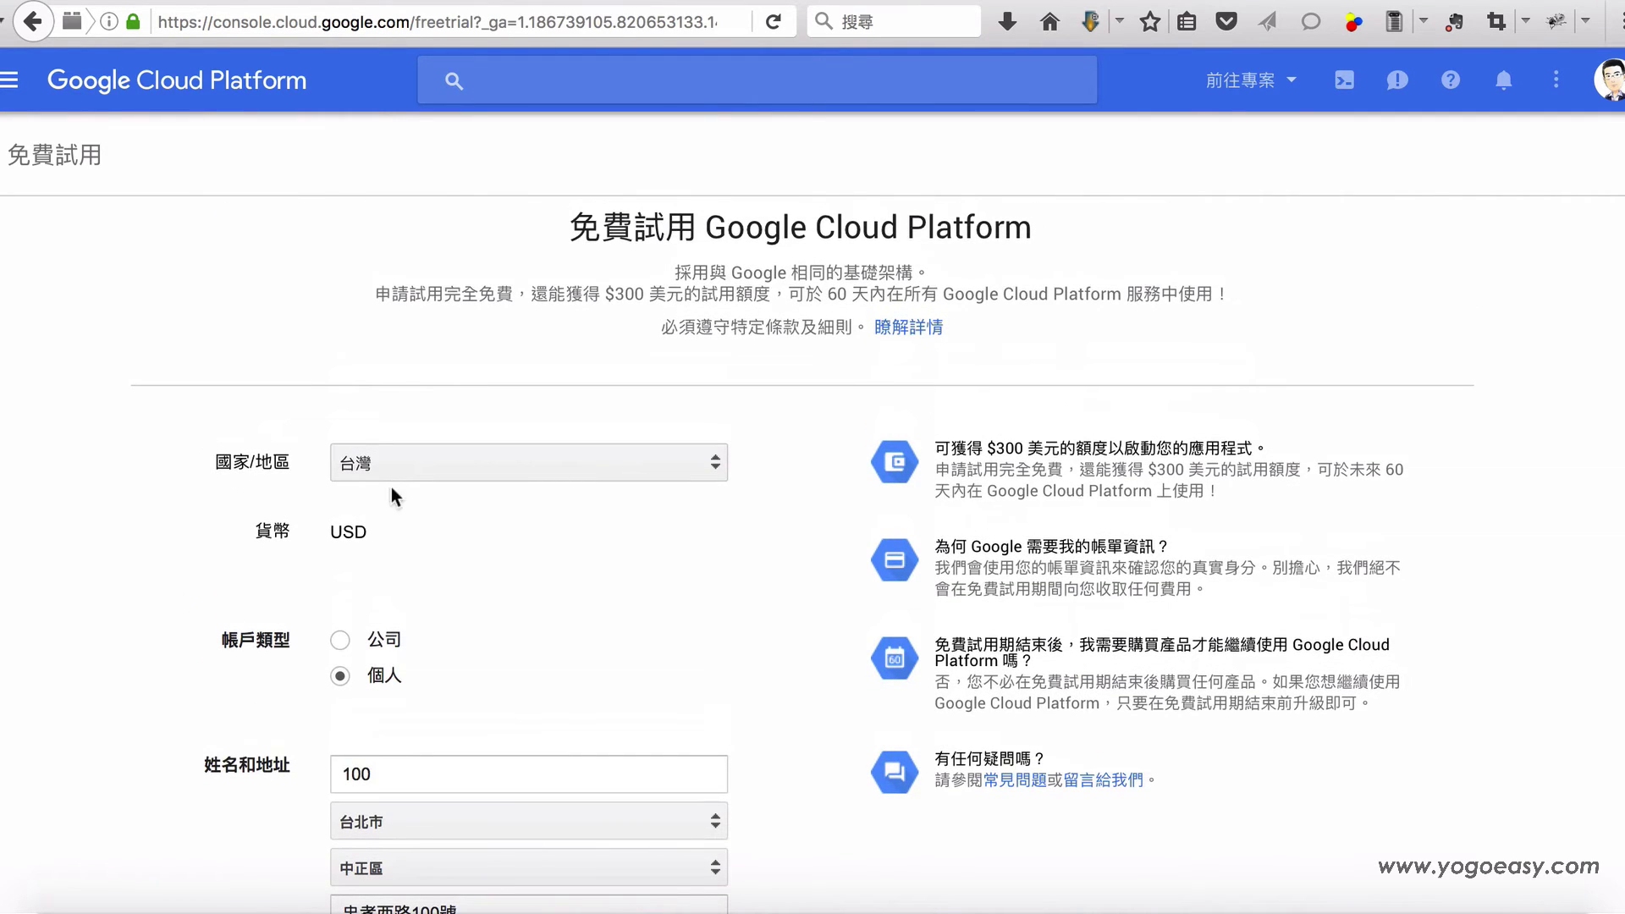
pyautogui.scroll(1, 764, 569)
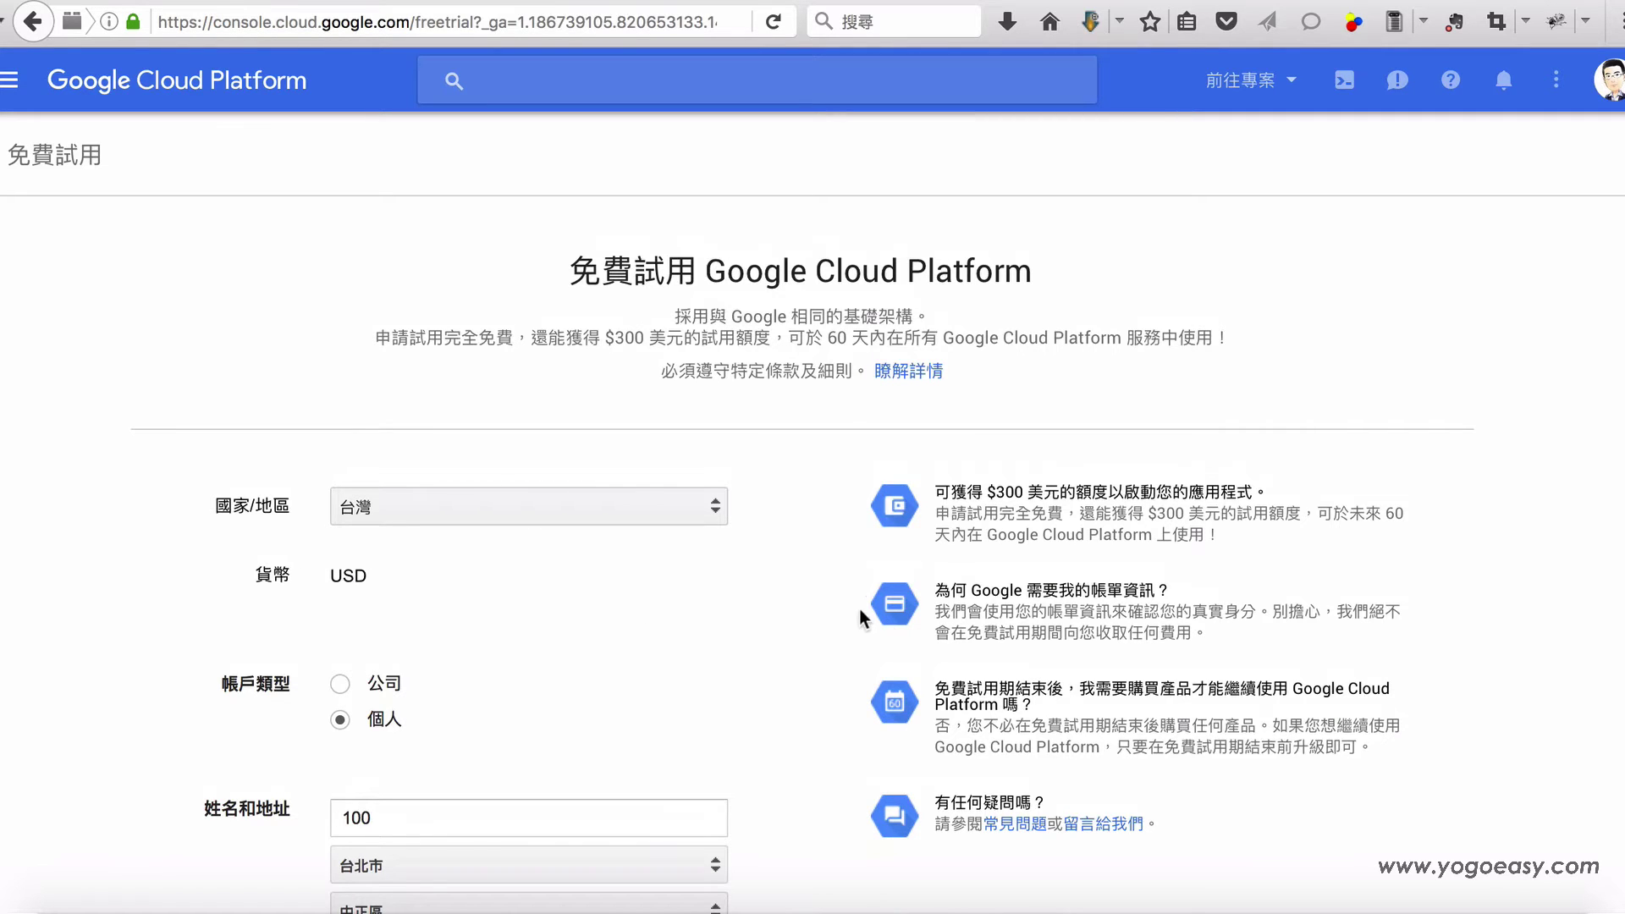
pyautogui.scroll(-2, 835, 605)
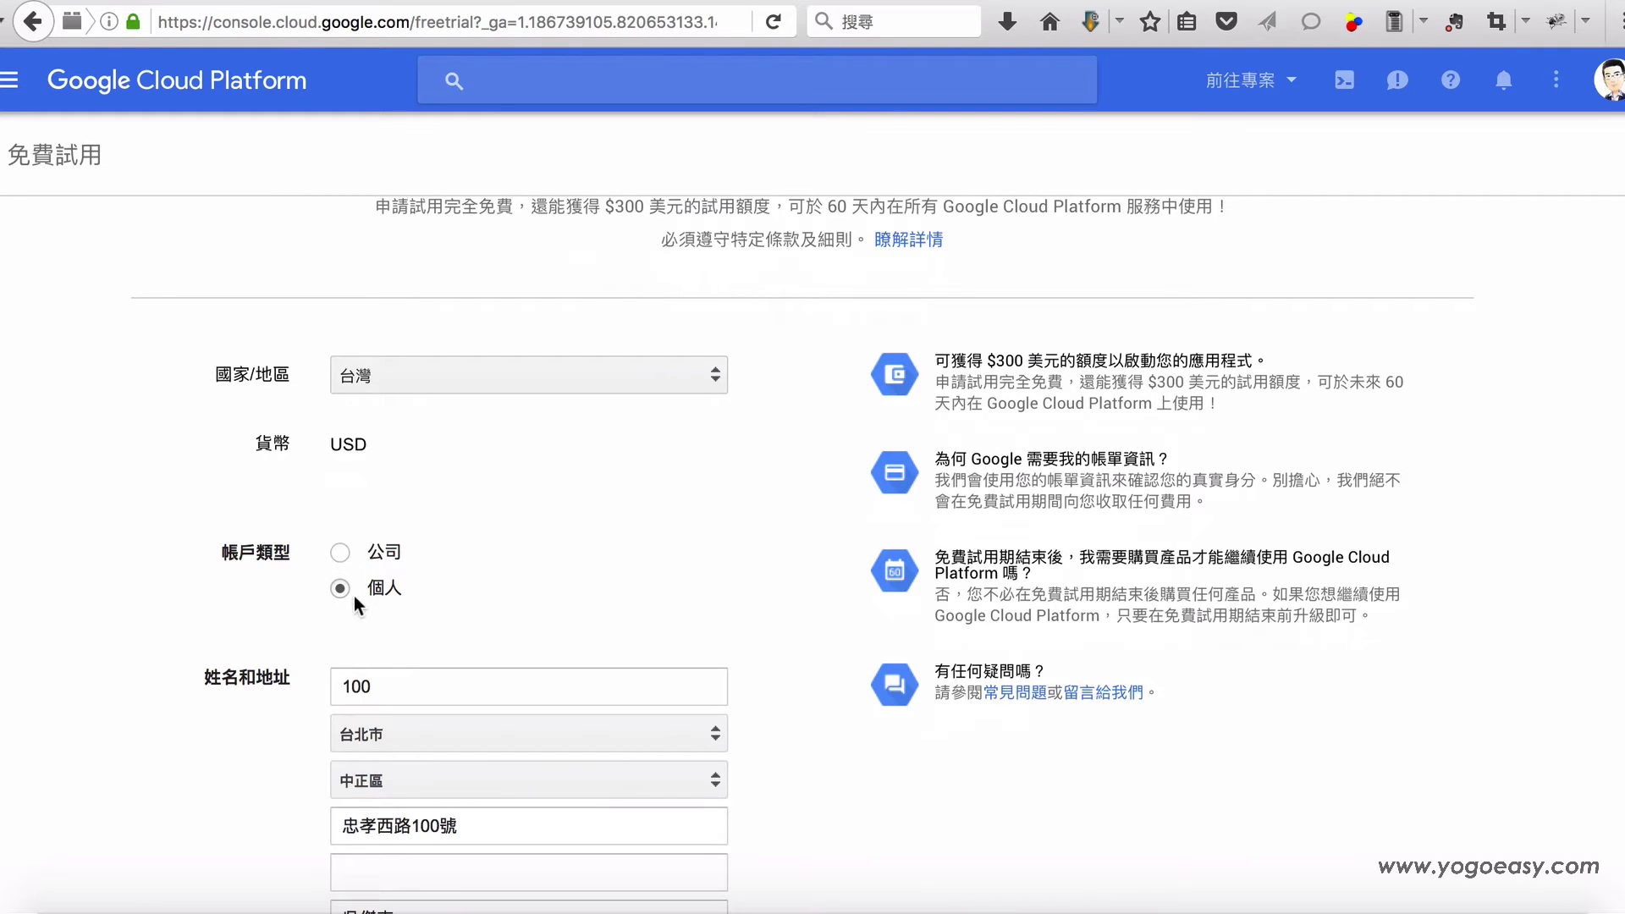
pyautogui.scroll(-3, 762, 580)
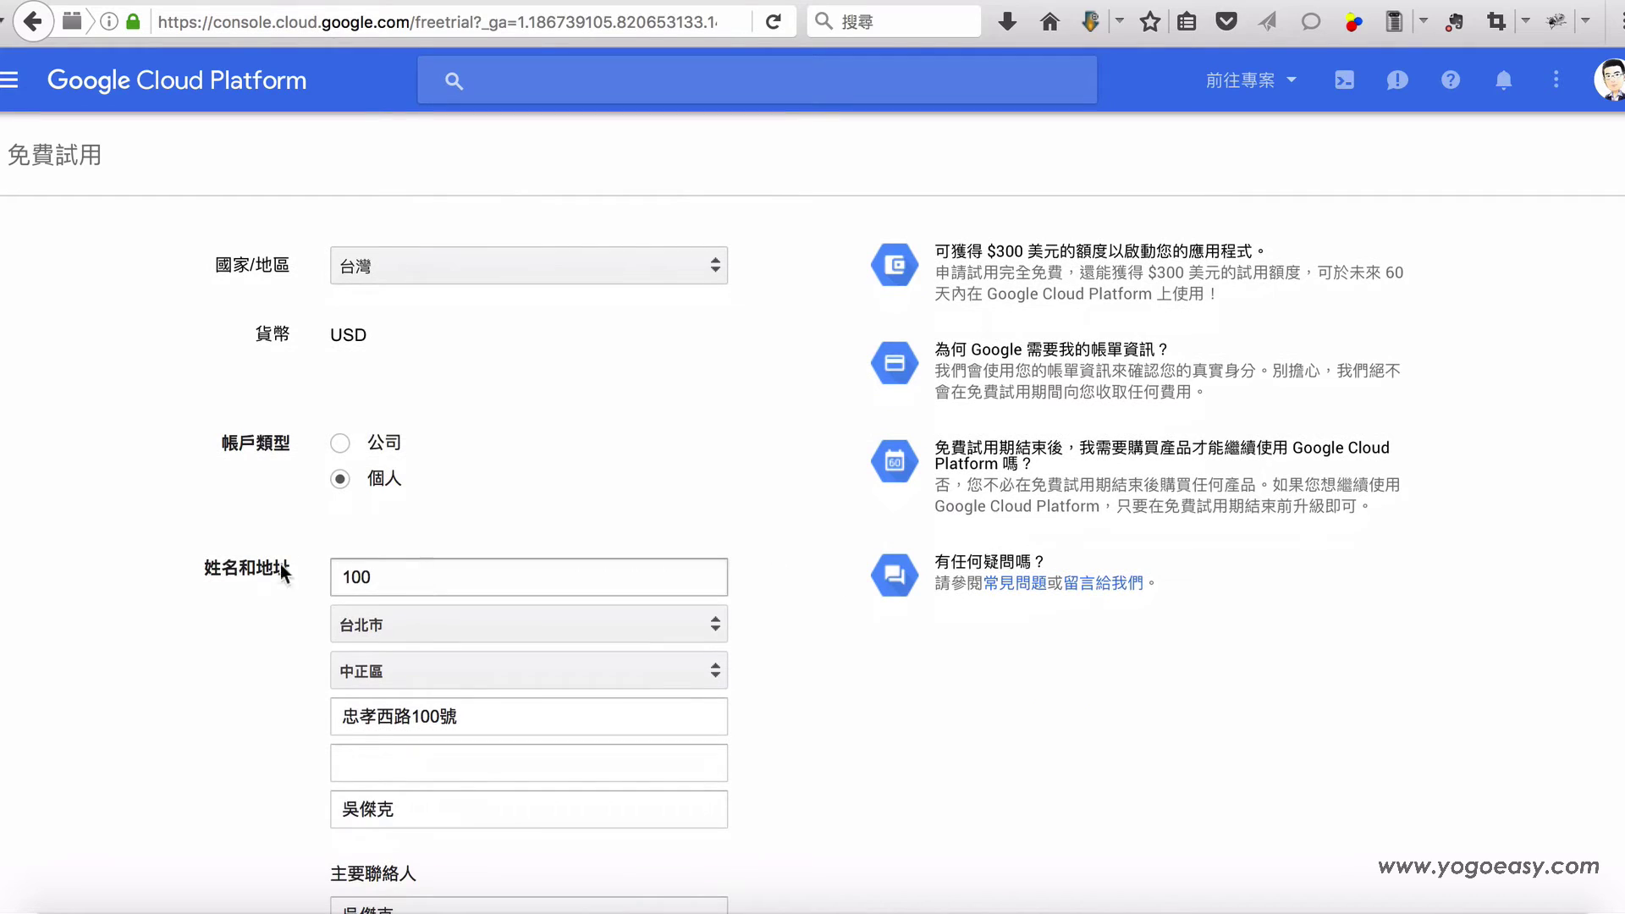
pyautogui.scroll(-3, 260, 578)
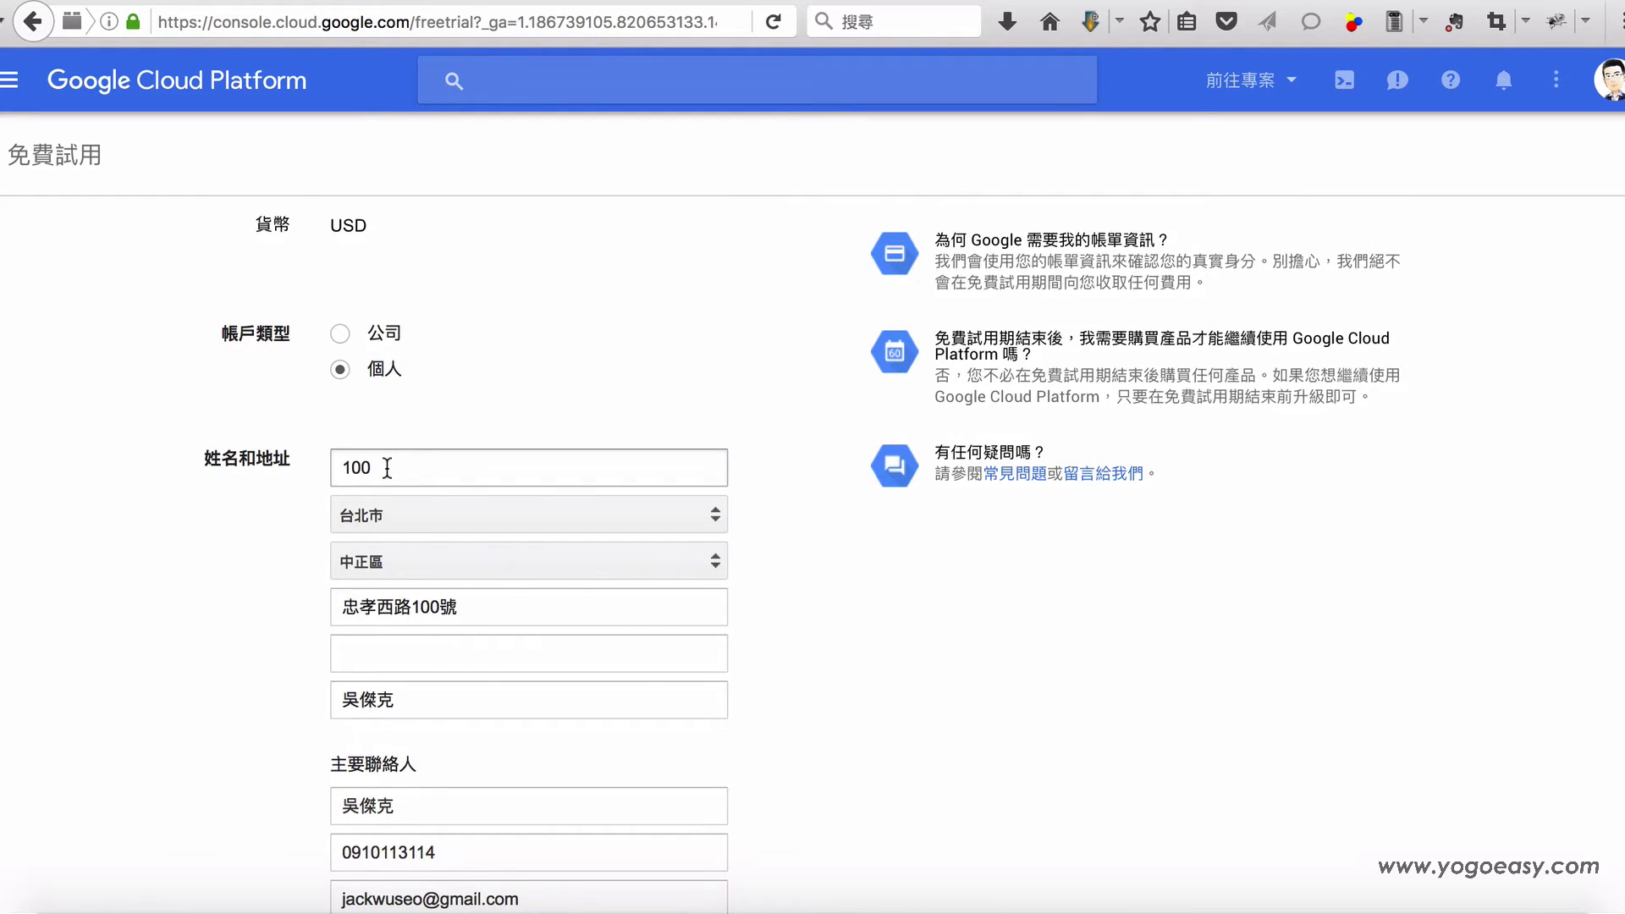
pyautogui.click(378, 518)
pyautogui.click(377, 518)
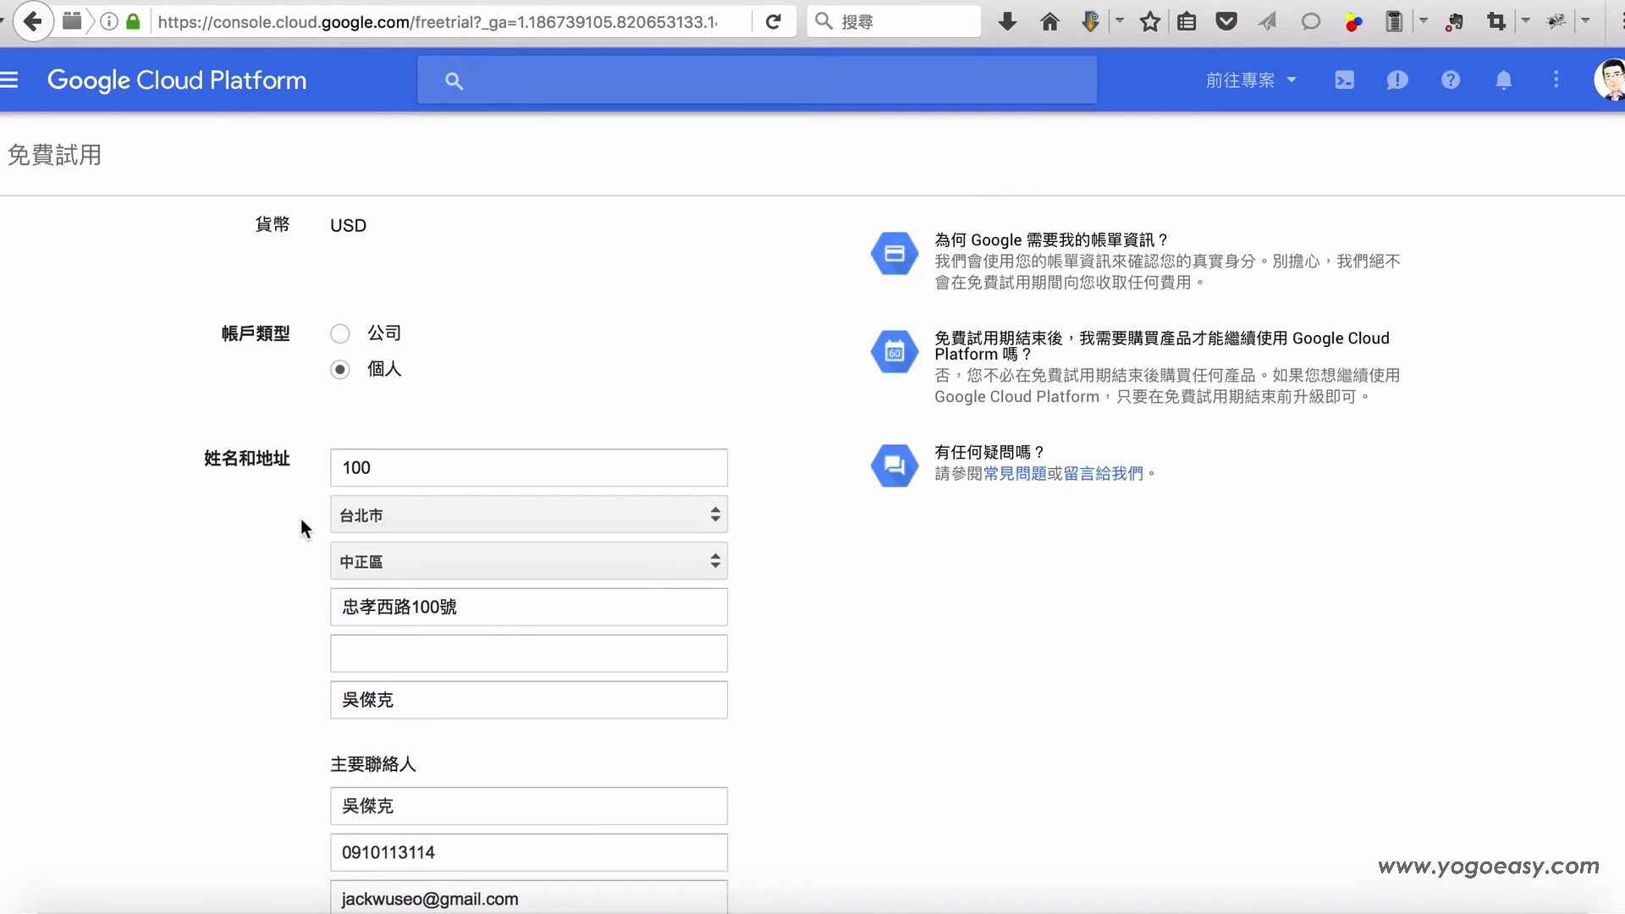
pyautogui.scroll(3, 555, 353)
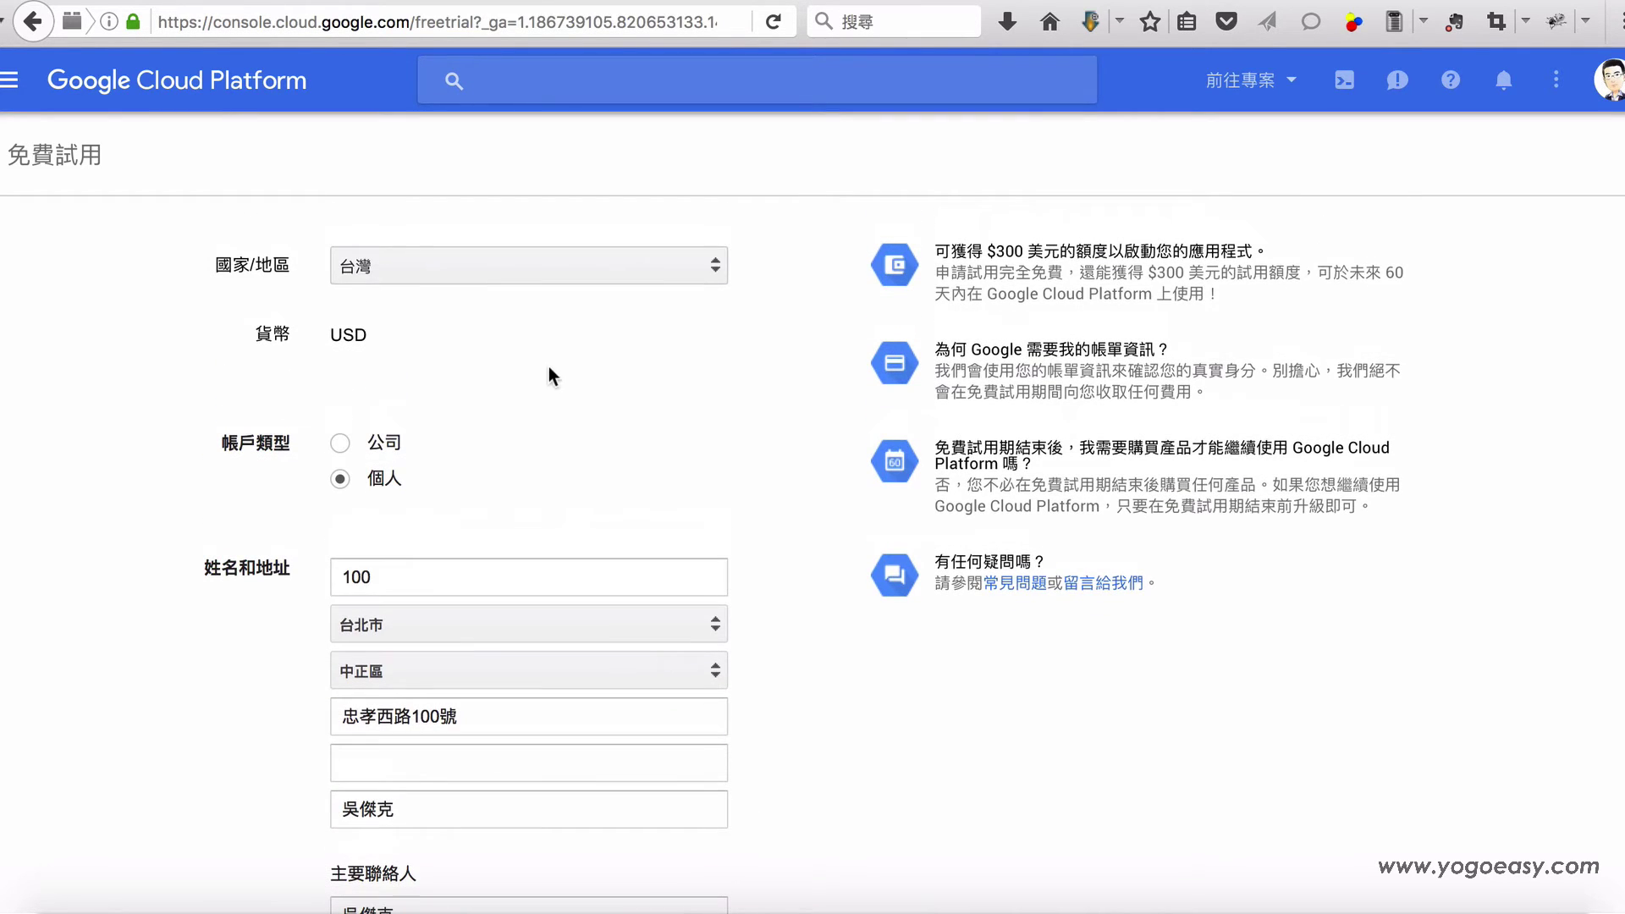
pyautogui.click(394, 625)
pyautogui.click(257, 667)
pyautogui.scroll(-1, 257, 667)
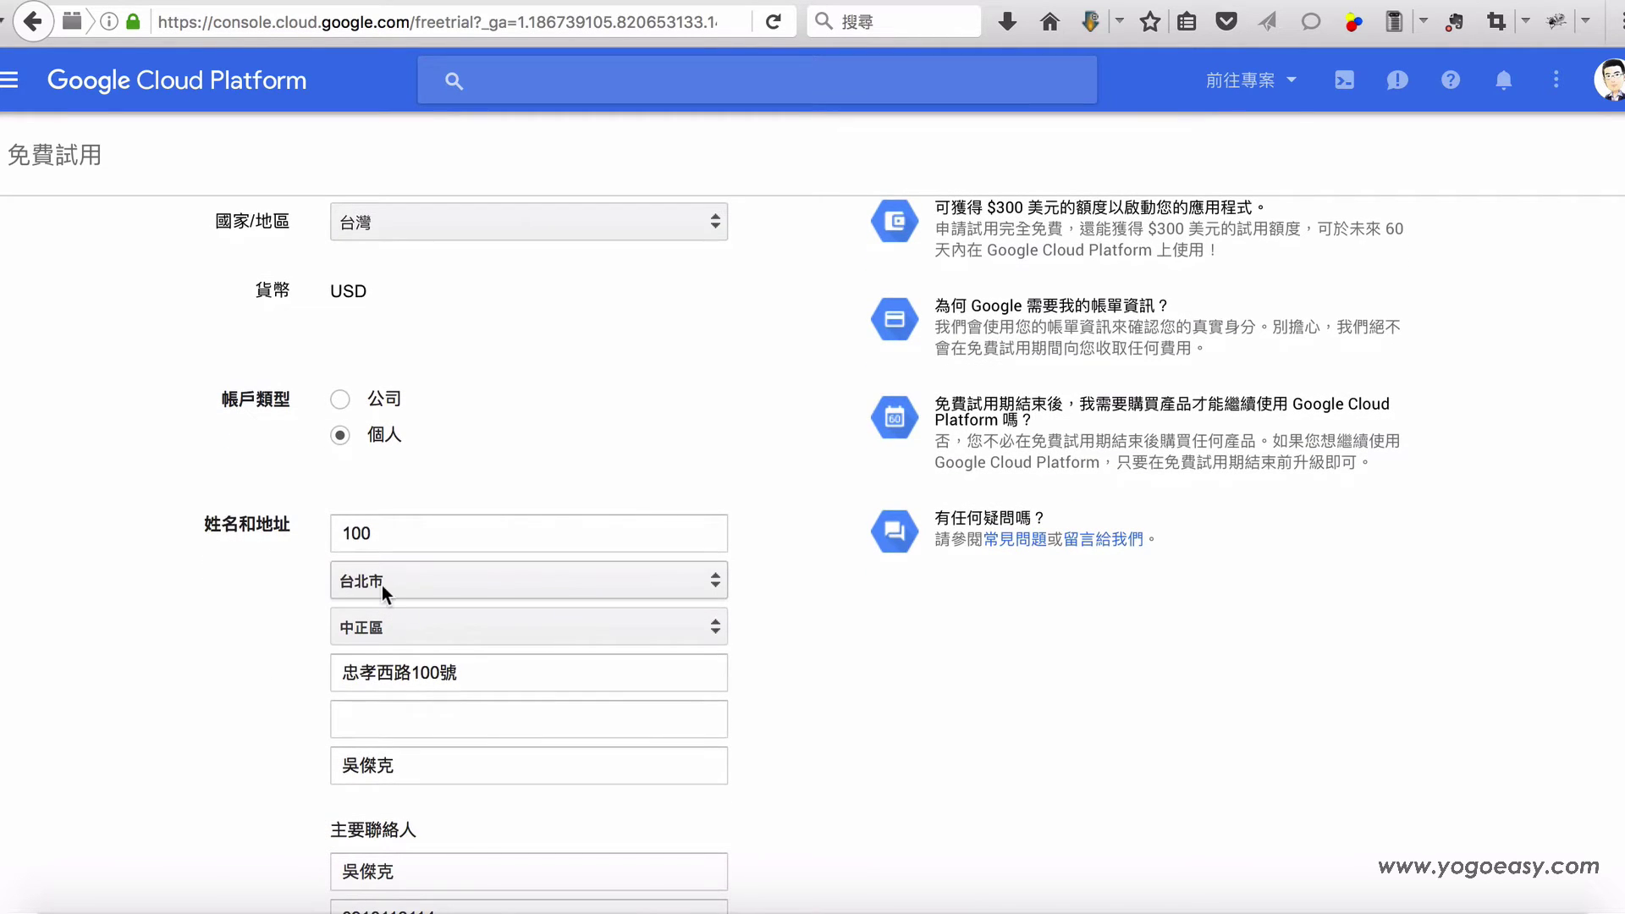
pyautogui.click(410, 625)
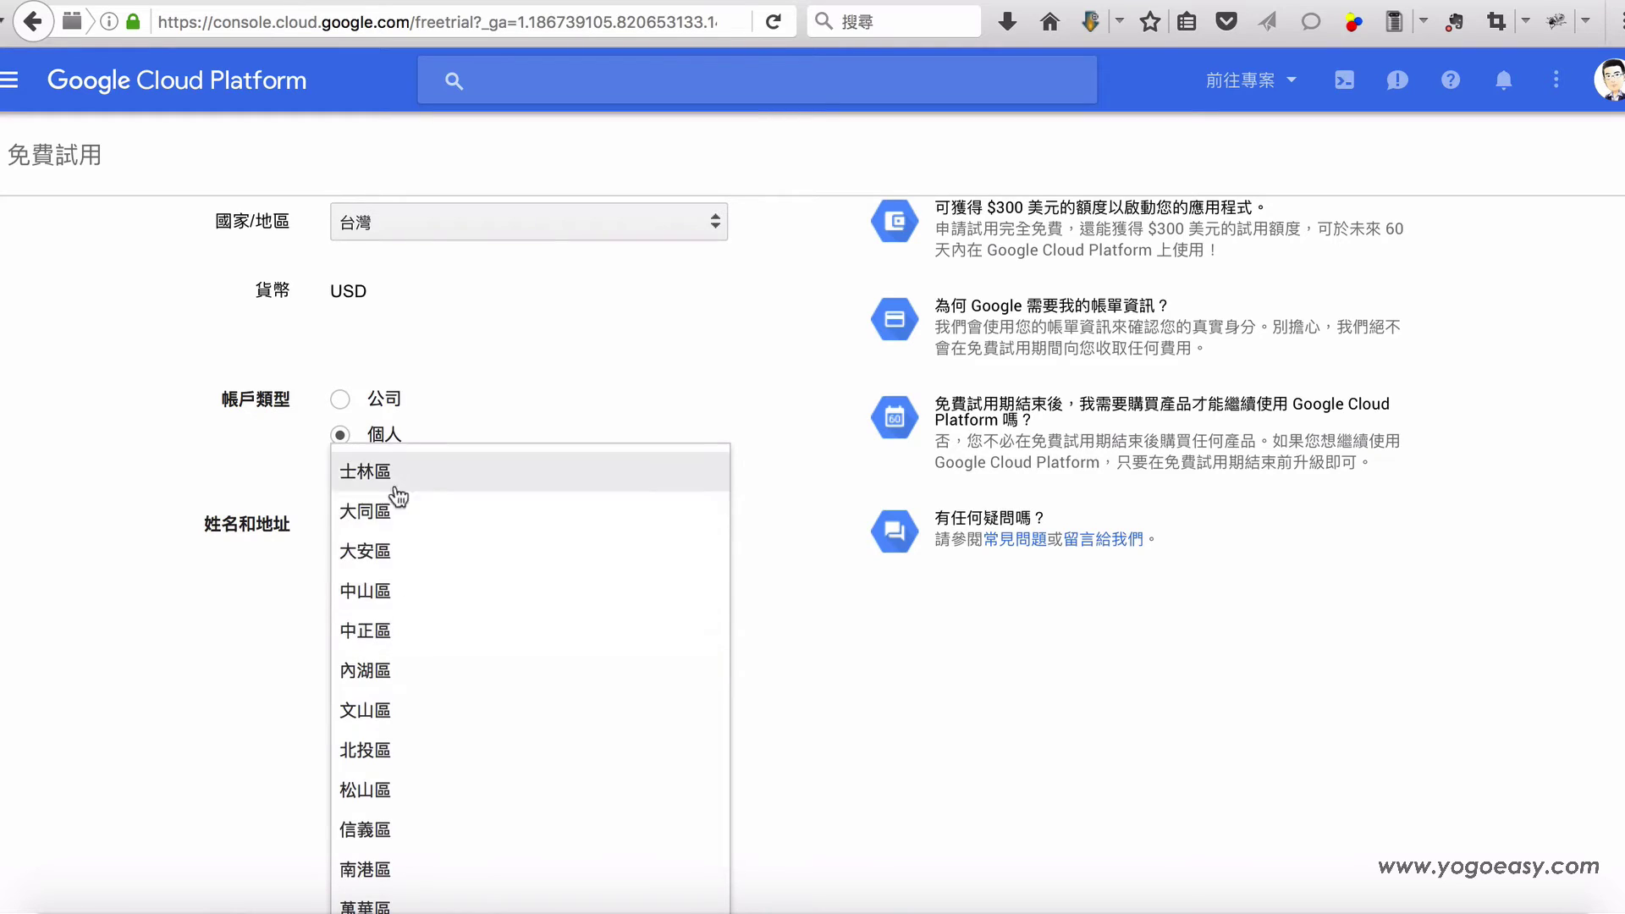
pyautogui.click(268, 696)
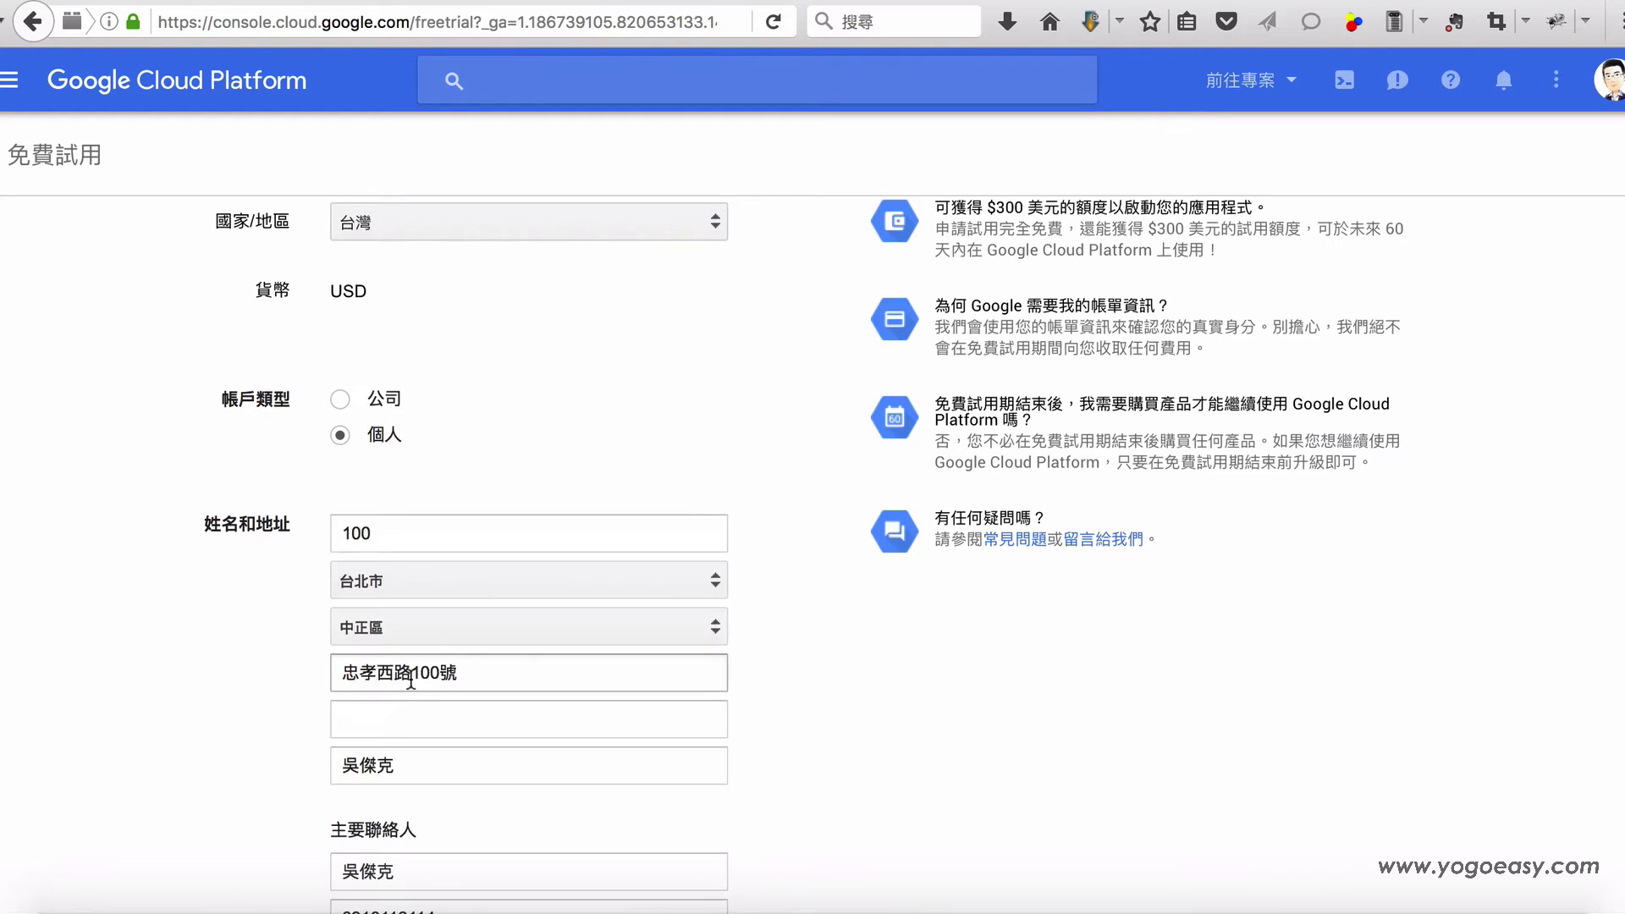
pyautogui.click(496, 676)
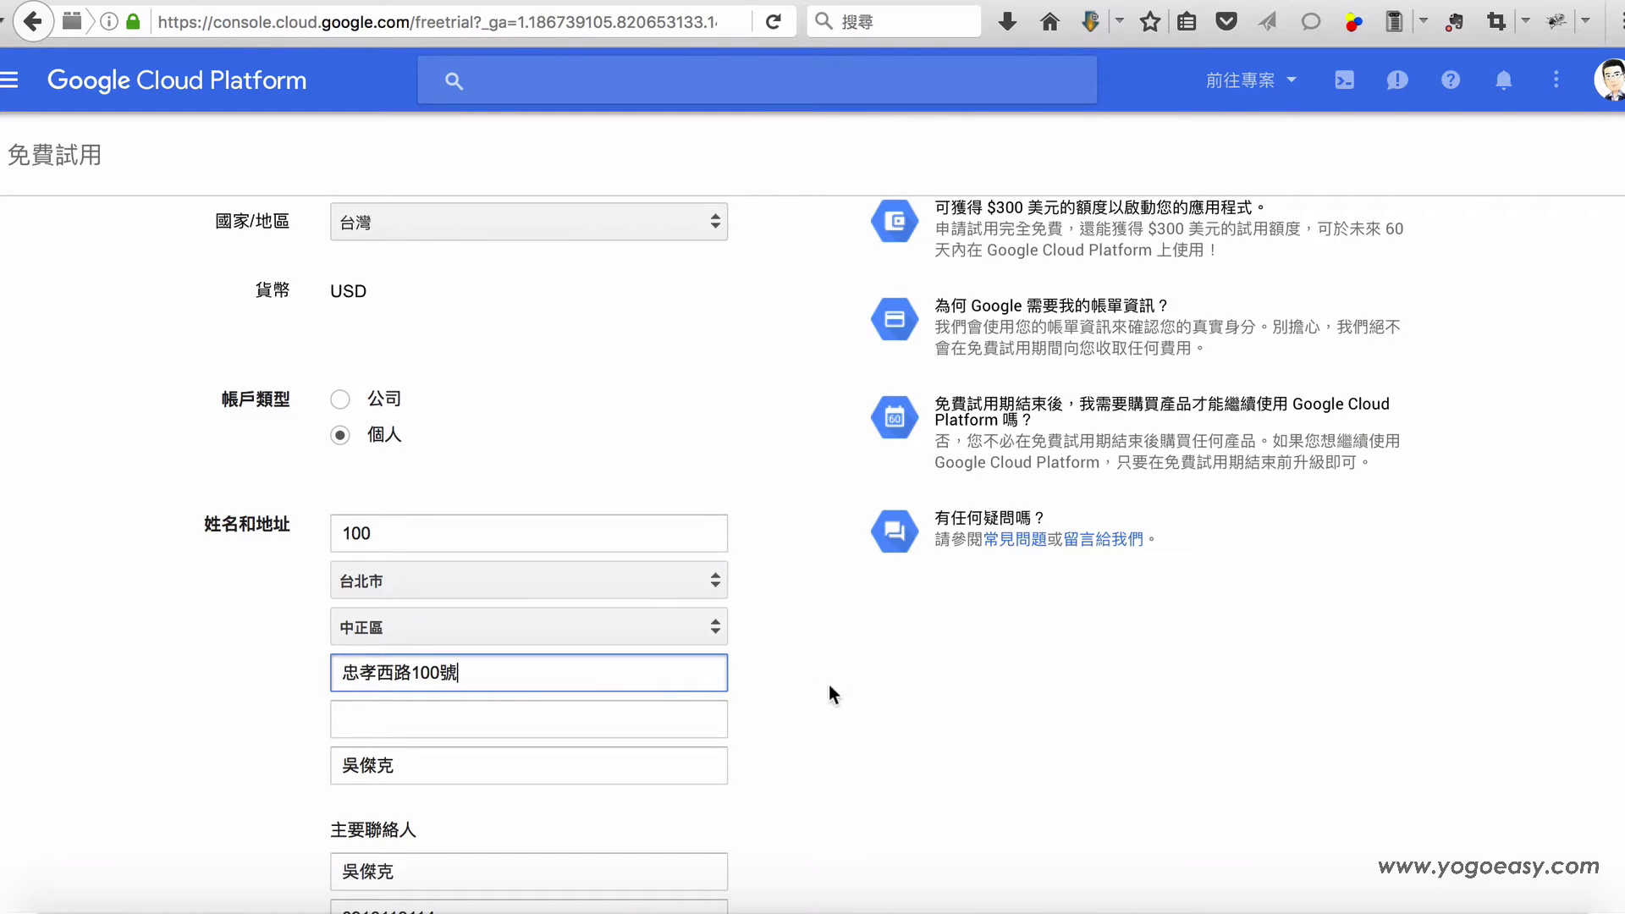
pyautogui.scroll(-1, 566, 690)
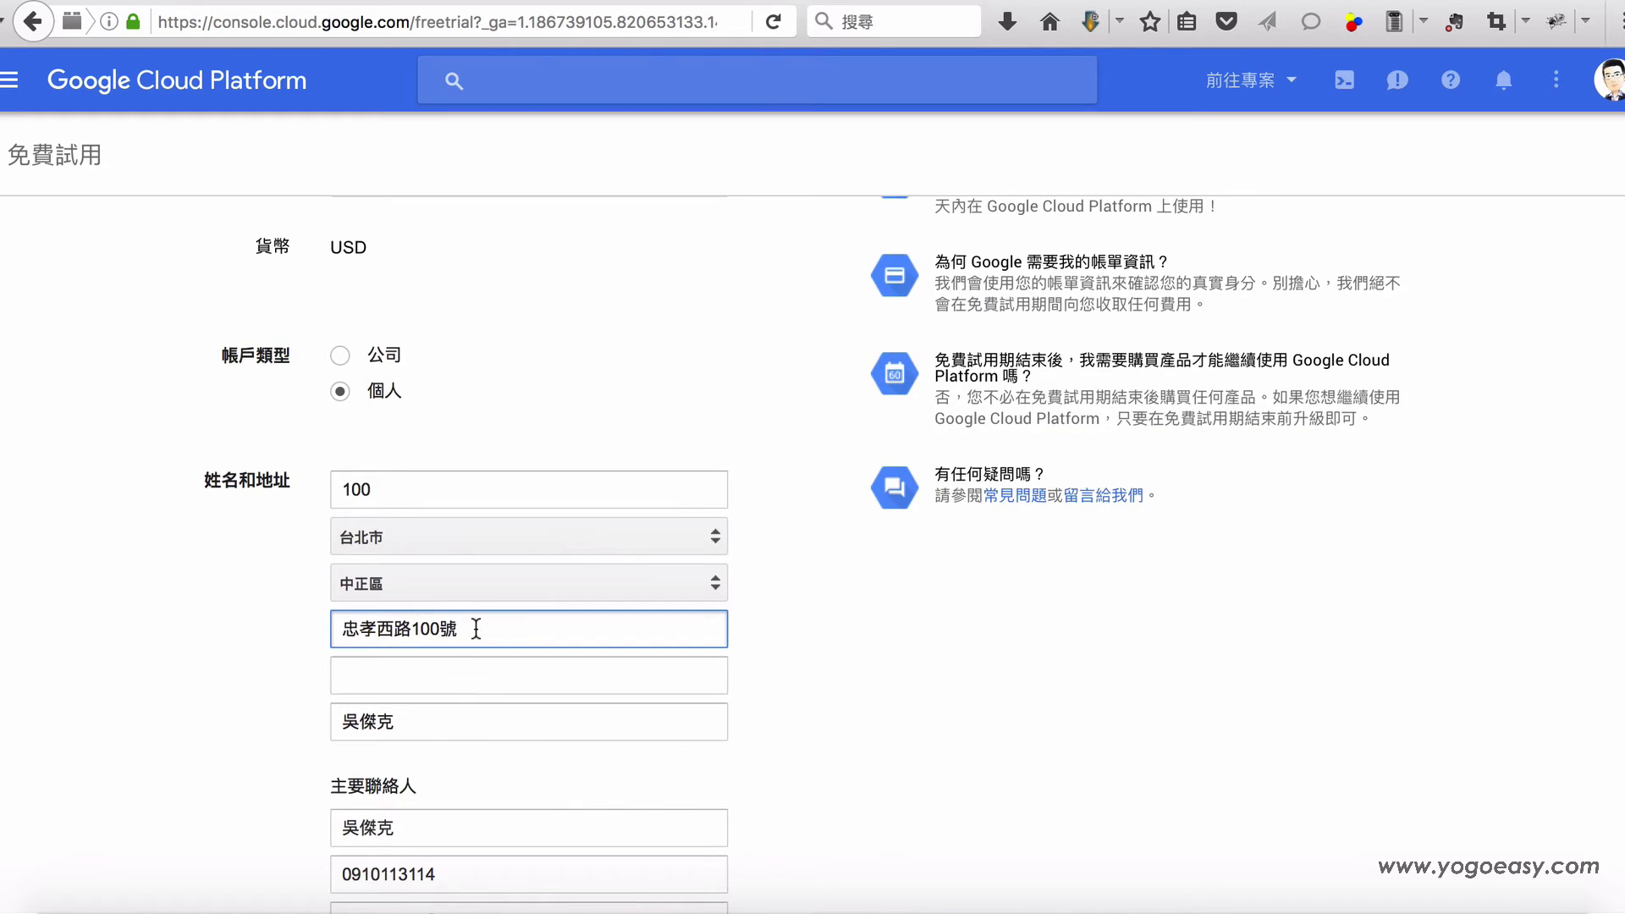
pyautogui.click(472, 671)
pyautogui.click(488, 631)
# Step: Replace the name below the billing address with the account holder's pasted name
pyautogui.click(424, 682)
pyautogui.scroll(-1, 507, 660)
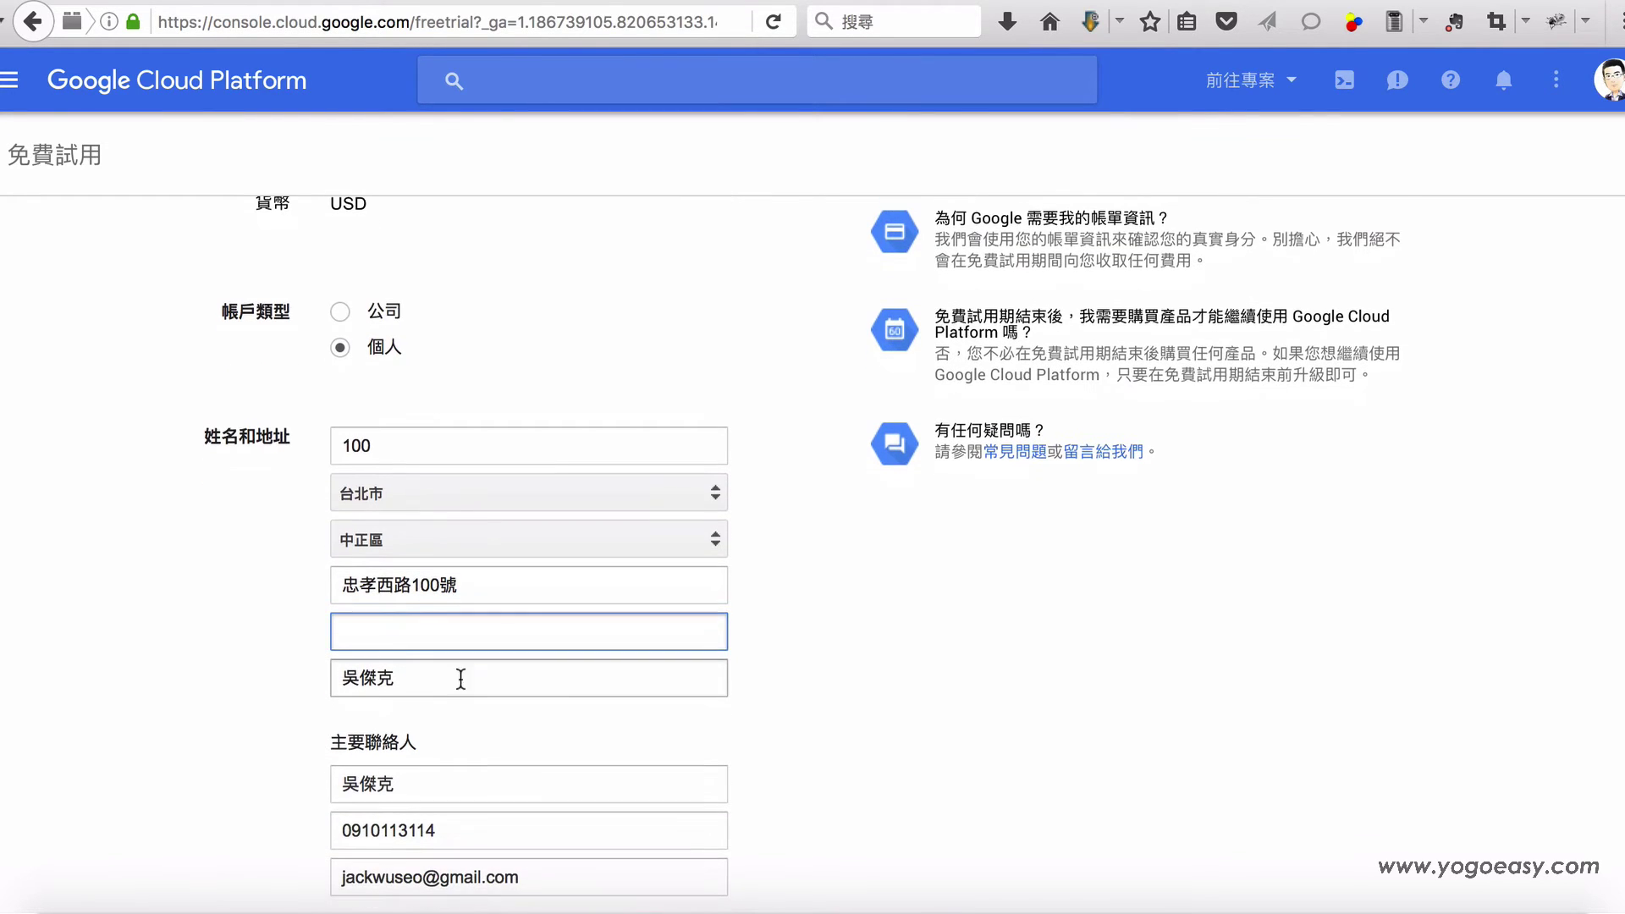
pyautogui.click(419, 688)
pyautogui.moveTo(421, 682); pyautogui.dragTo(317, 666)
pyautogui.press('super+c')
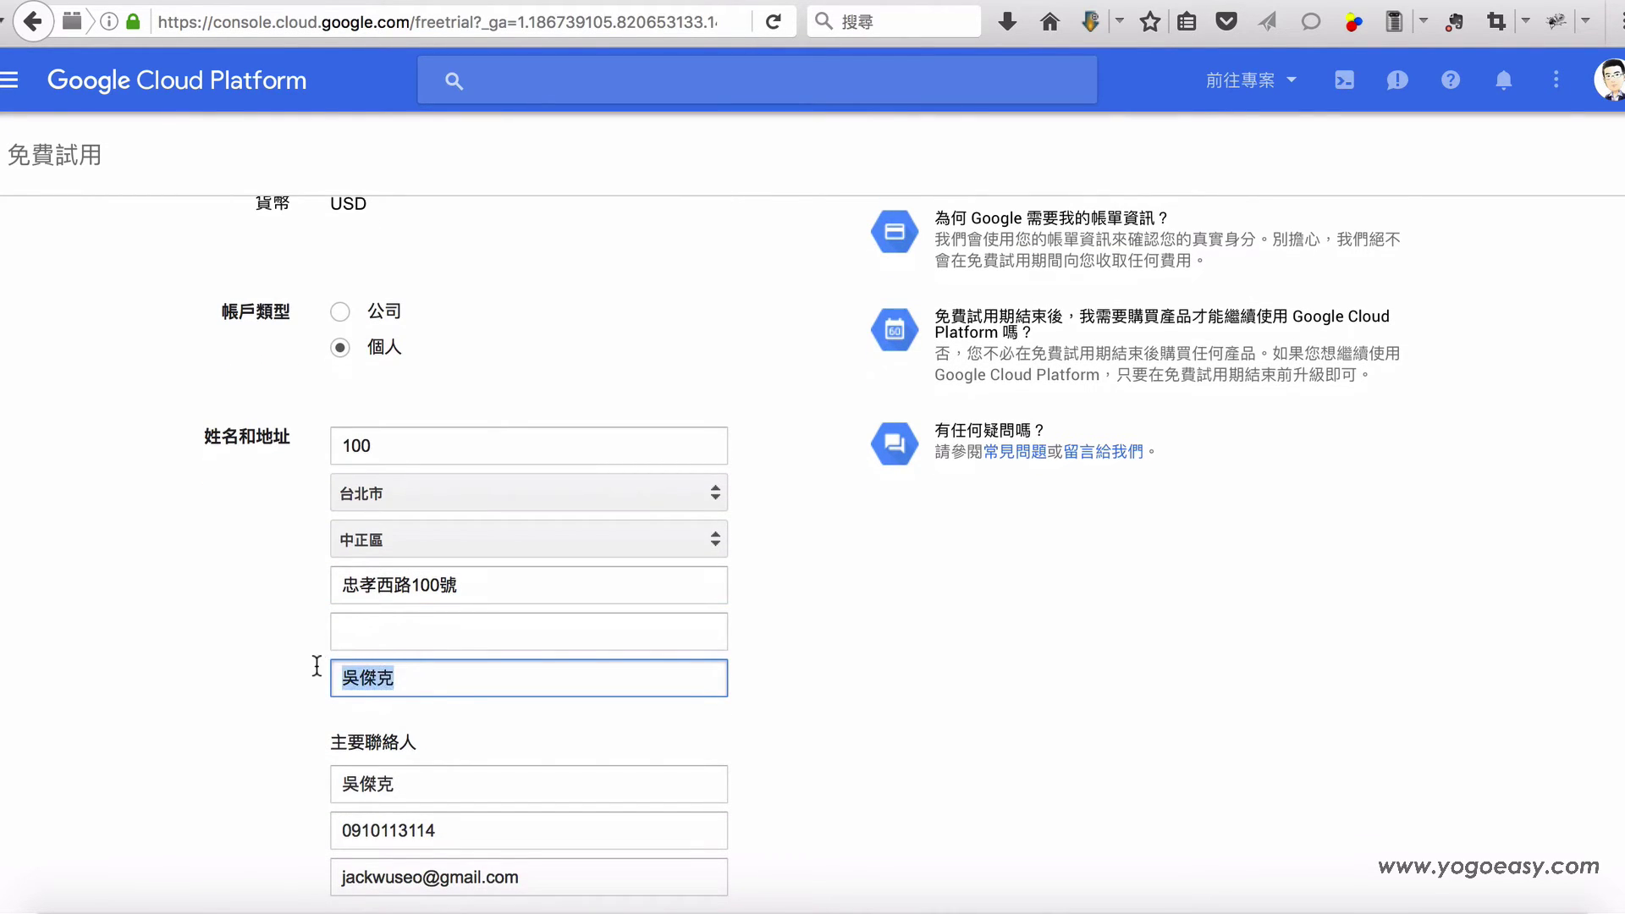
pyautogui.press('BackSpace')
pyautogui.press('super+v')
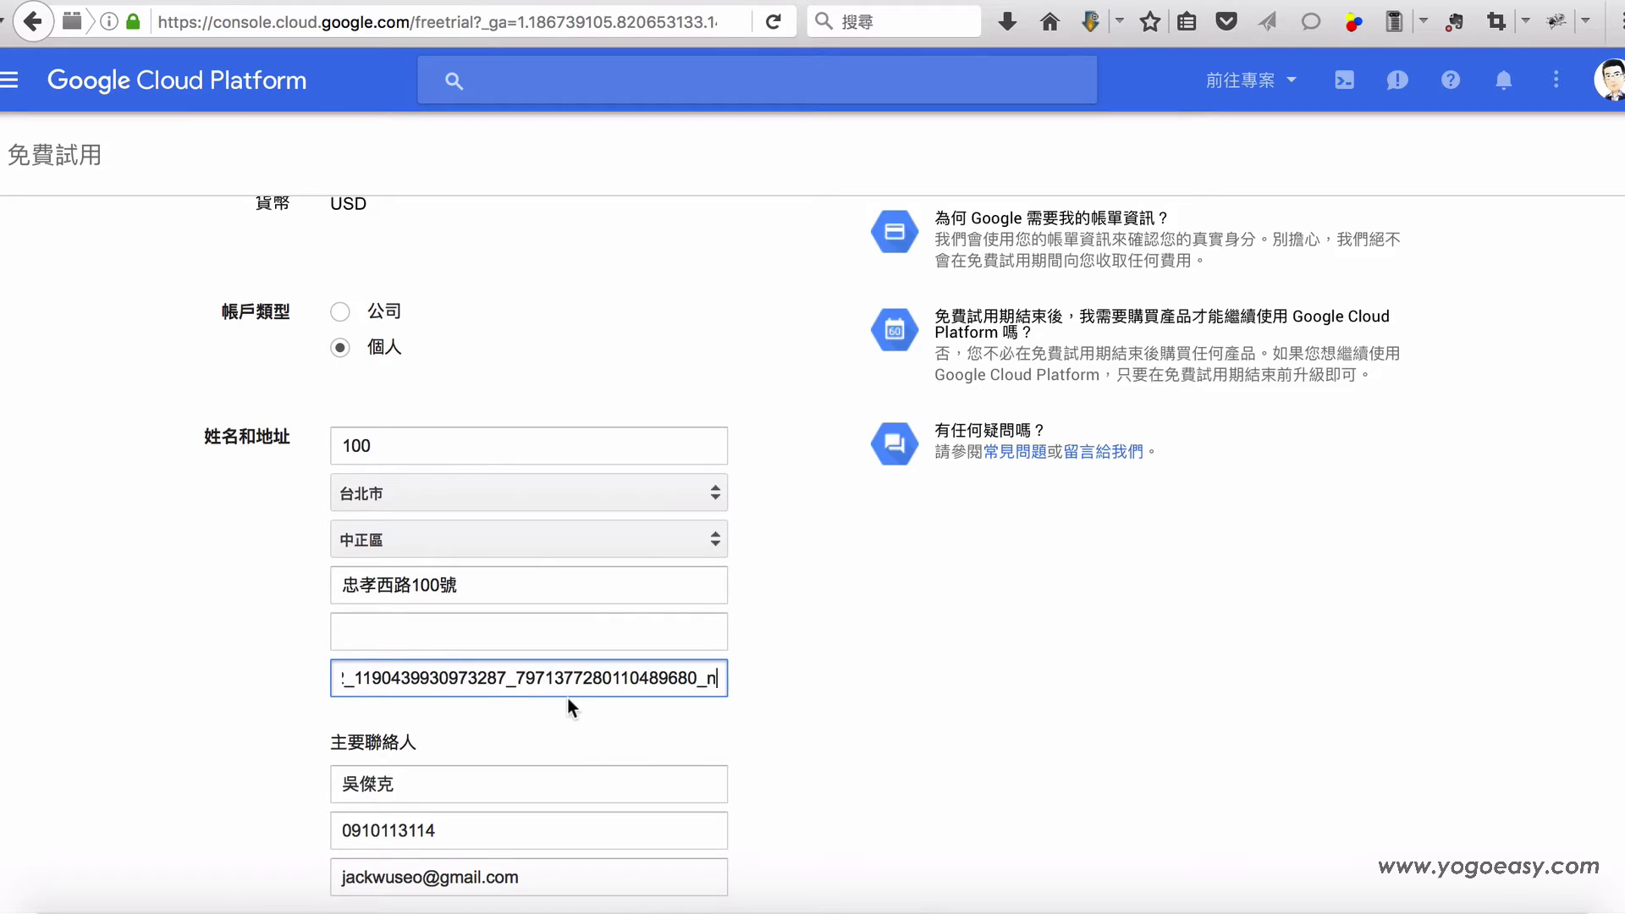
pyautogui.press('super+z')
pyautogui.click(432, 787)
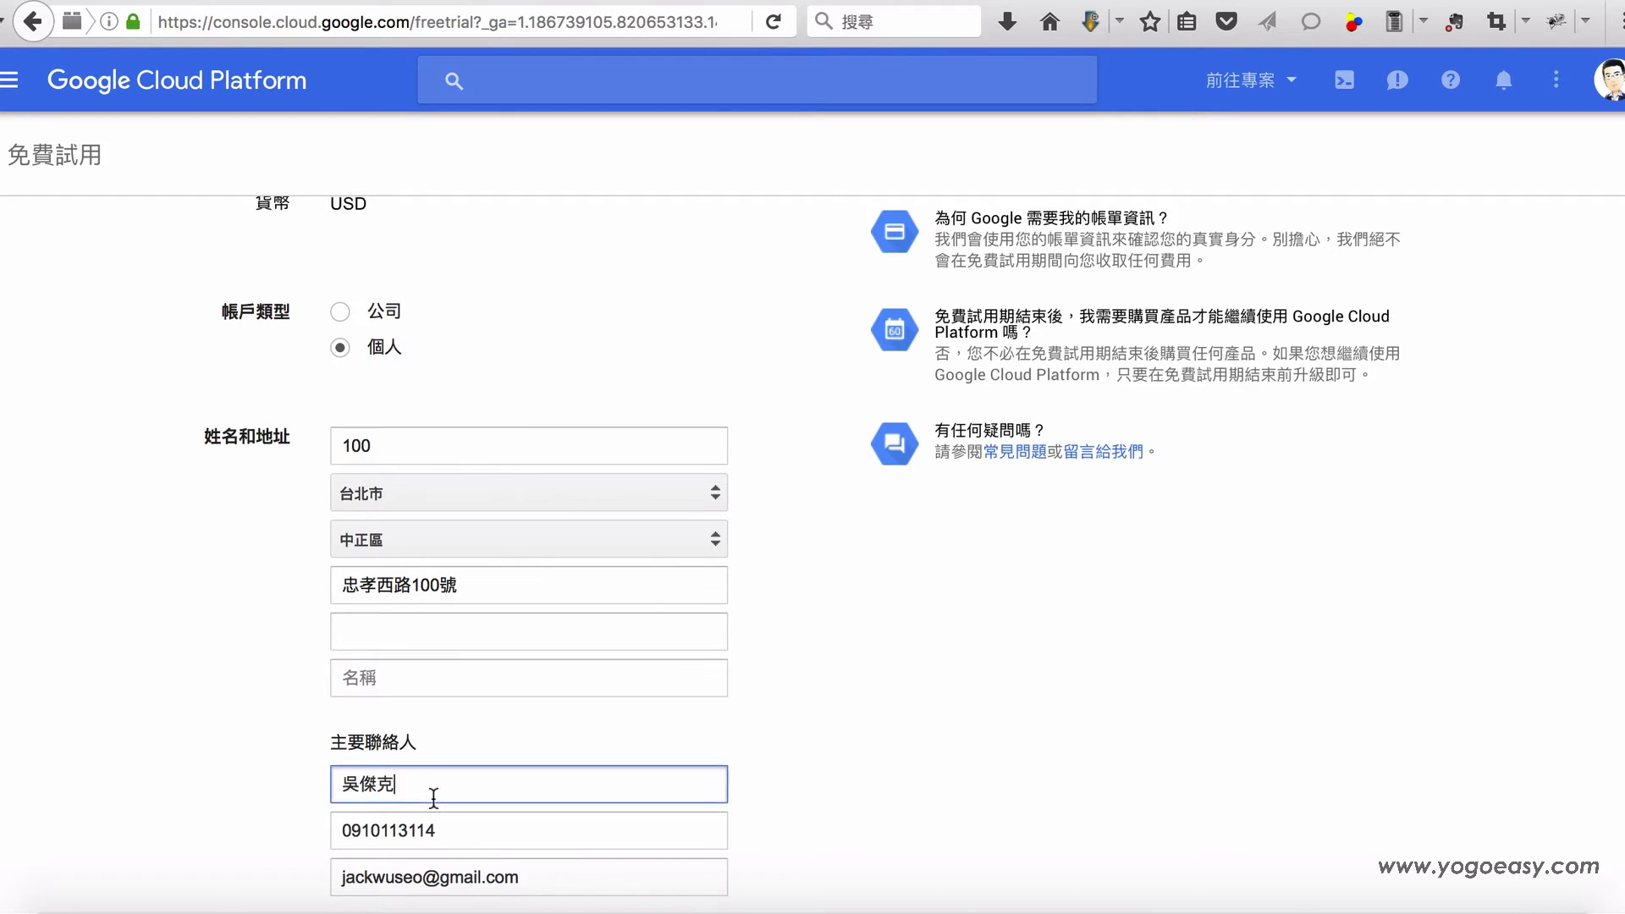
pyautogui.click(448, 674)
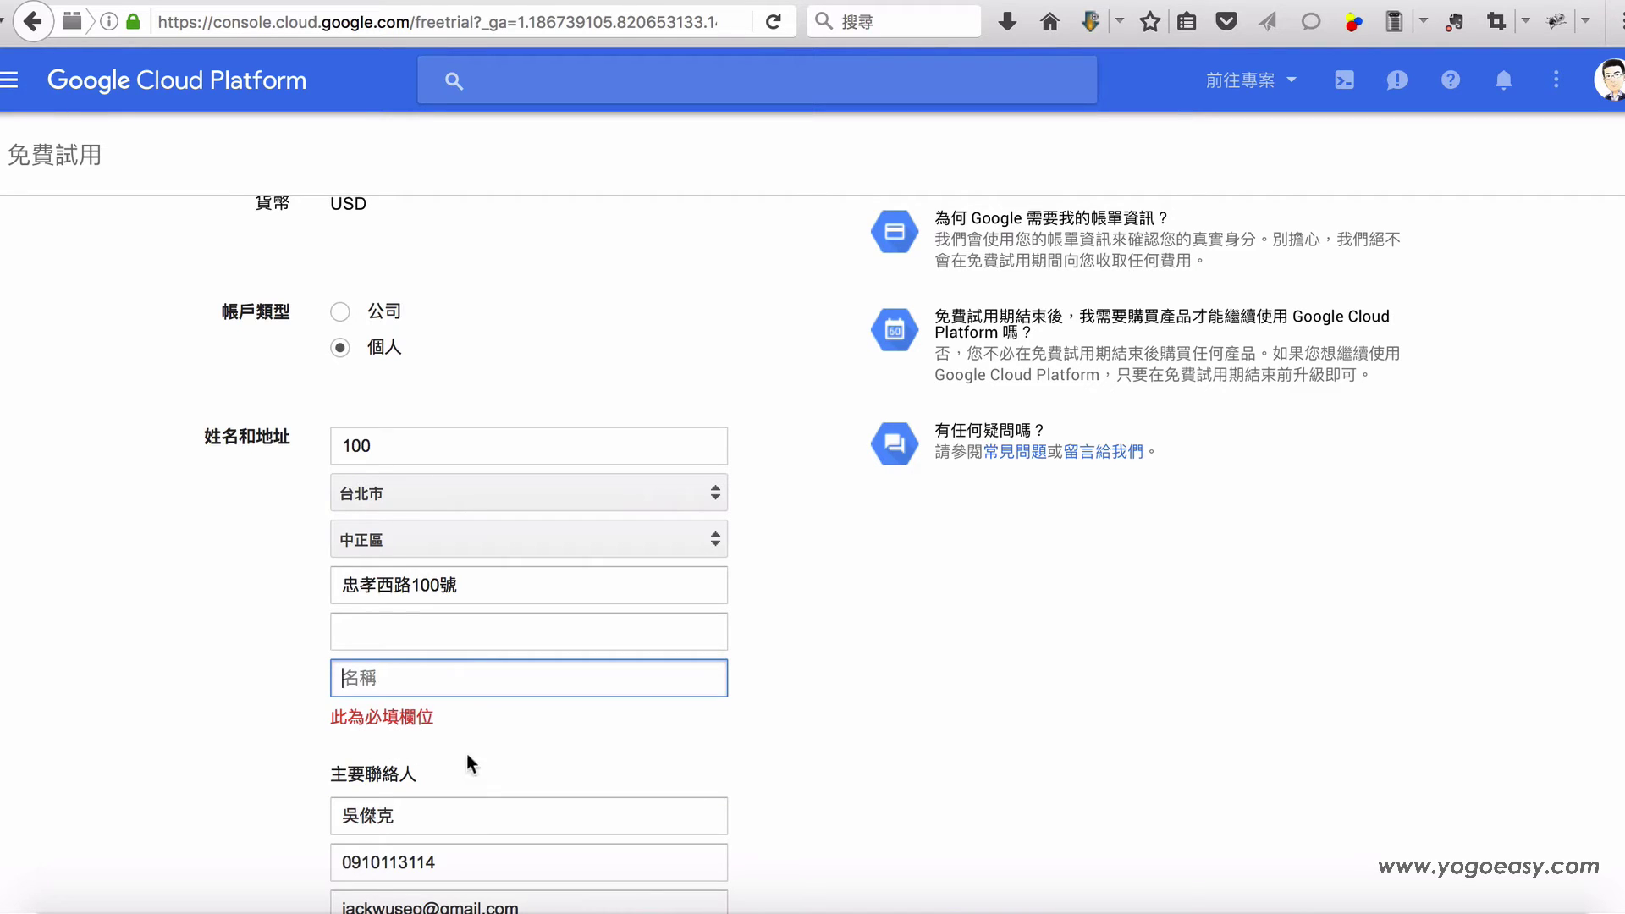
pyautogui.press('super+v')
# Step: Delete the contact phone number, then restore it unchanged
pyautogui.scroll(-3, 764, 708)
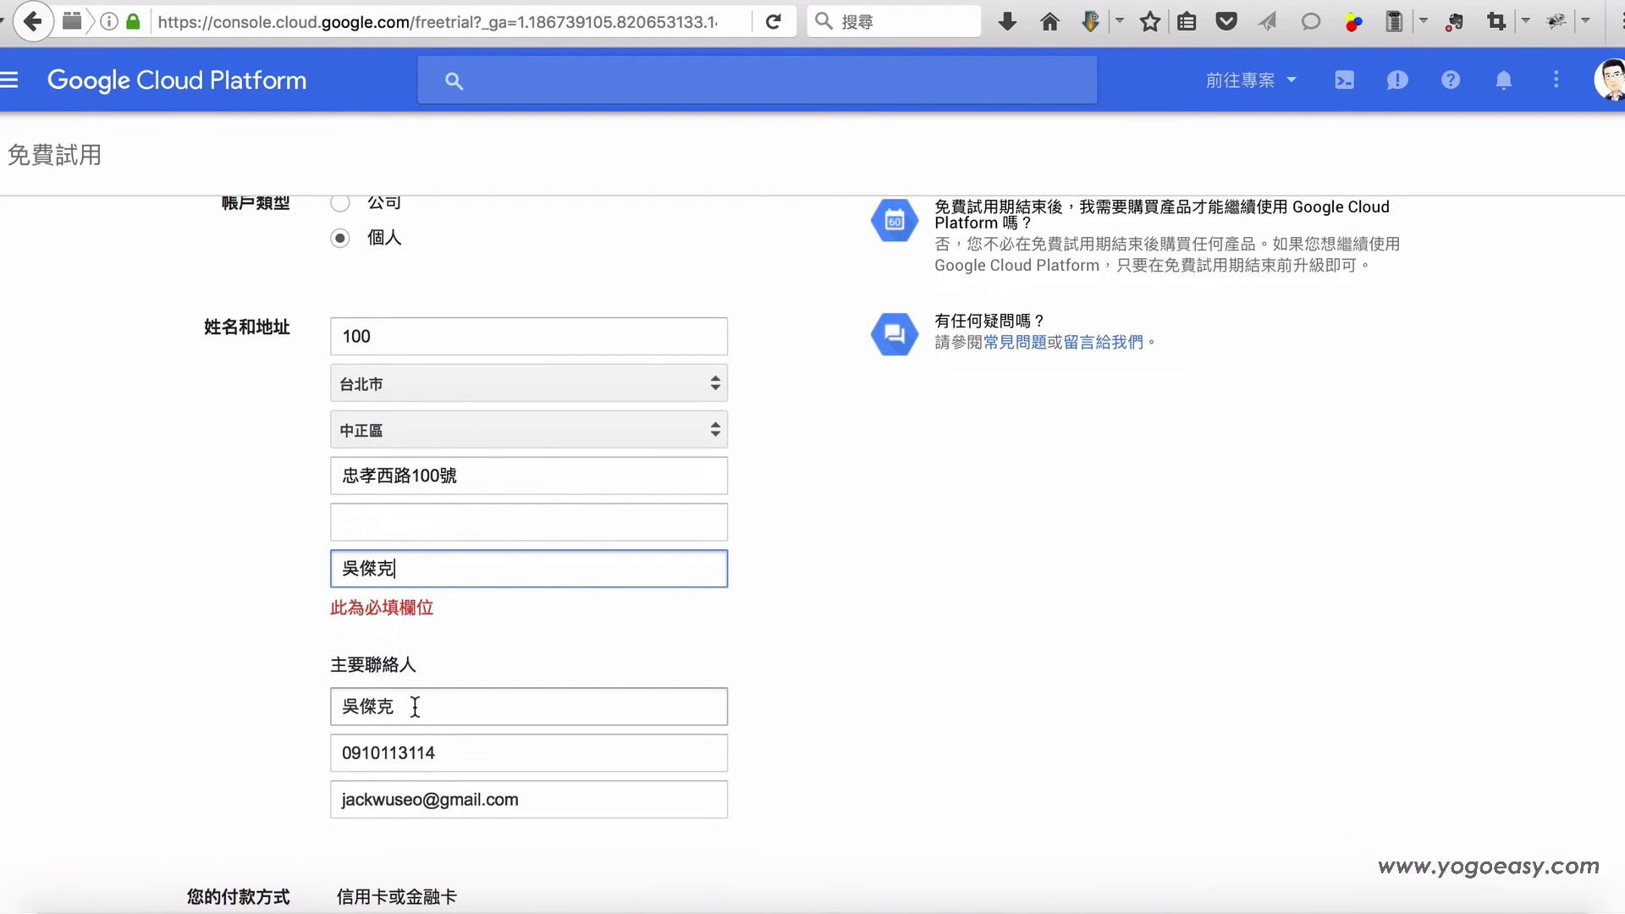
pyautogui.click(458, 756)
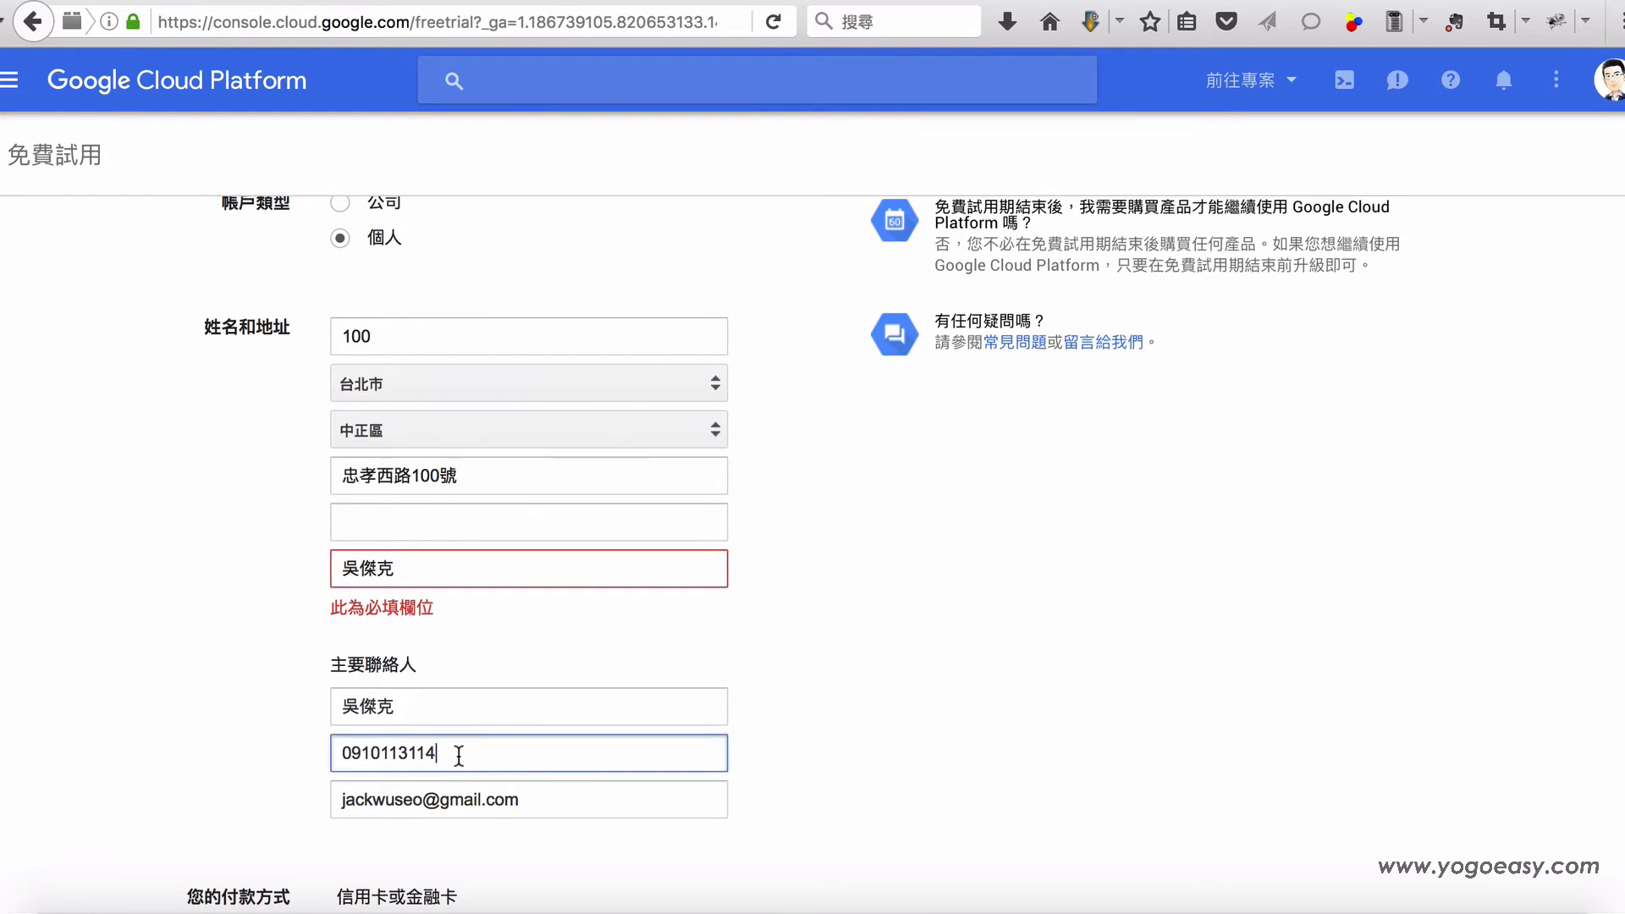
pyautogui.doubleClick(457, 722)
pyautogui.press('BackSpace')
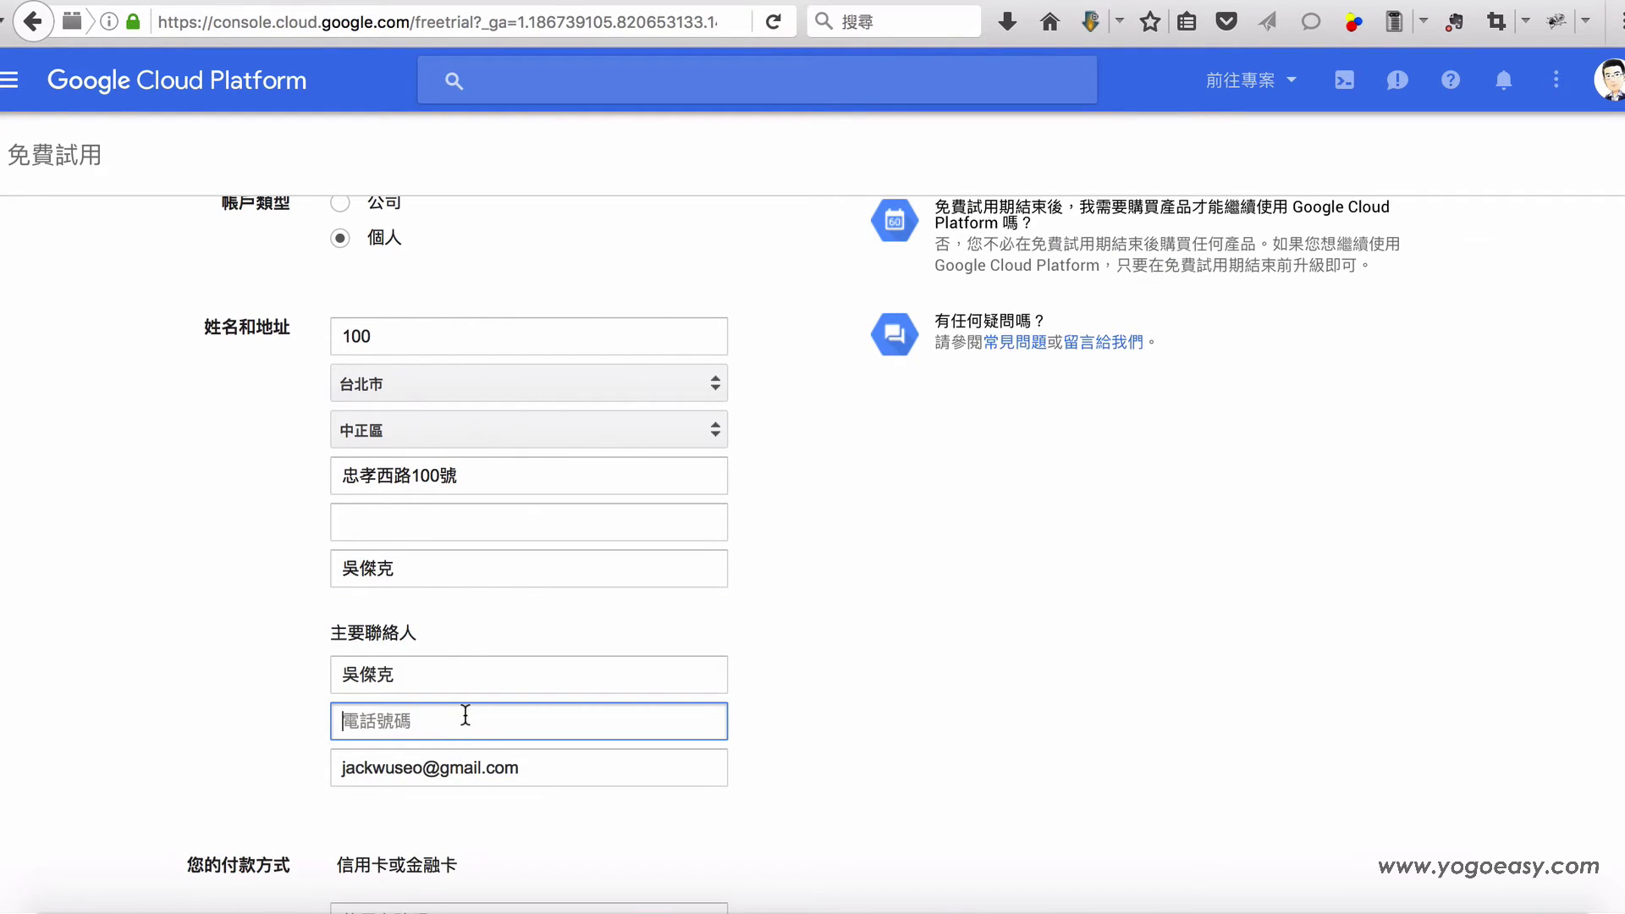
pyautogui.hotkey('ctrl', 'z')
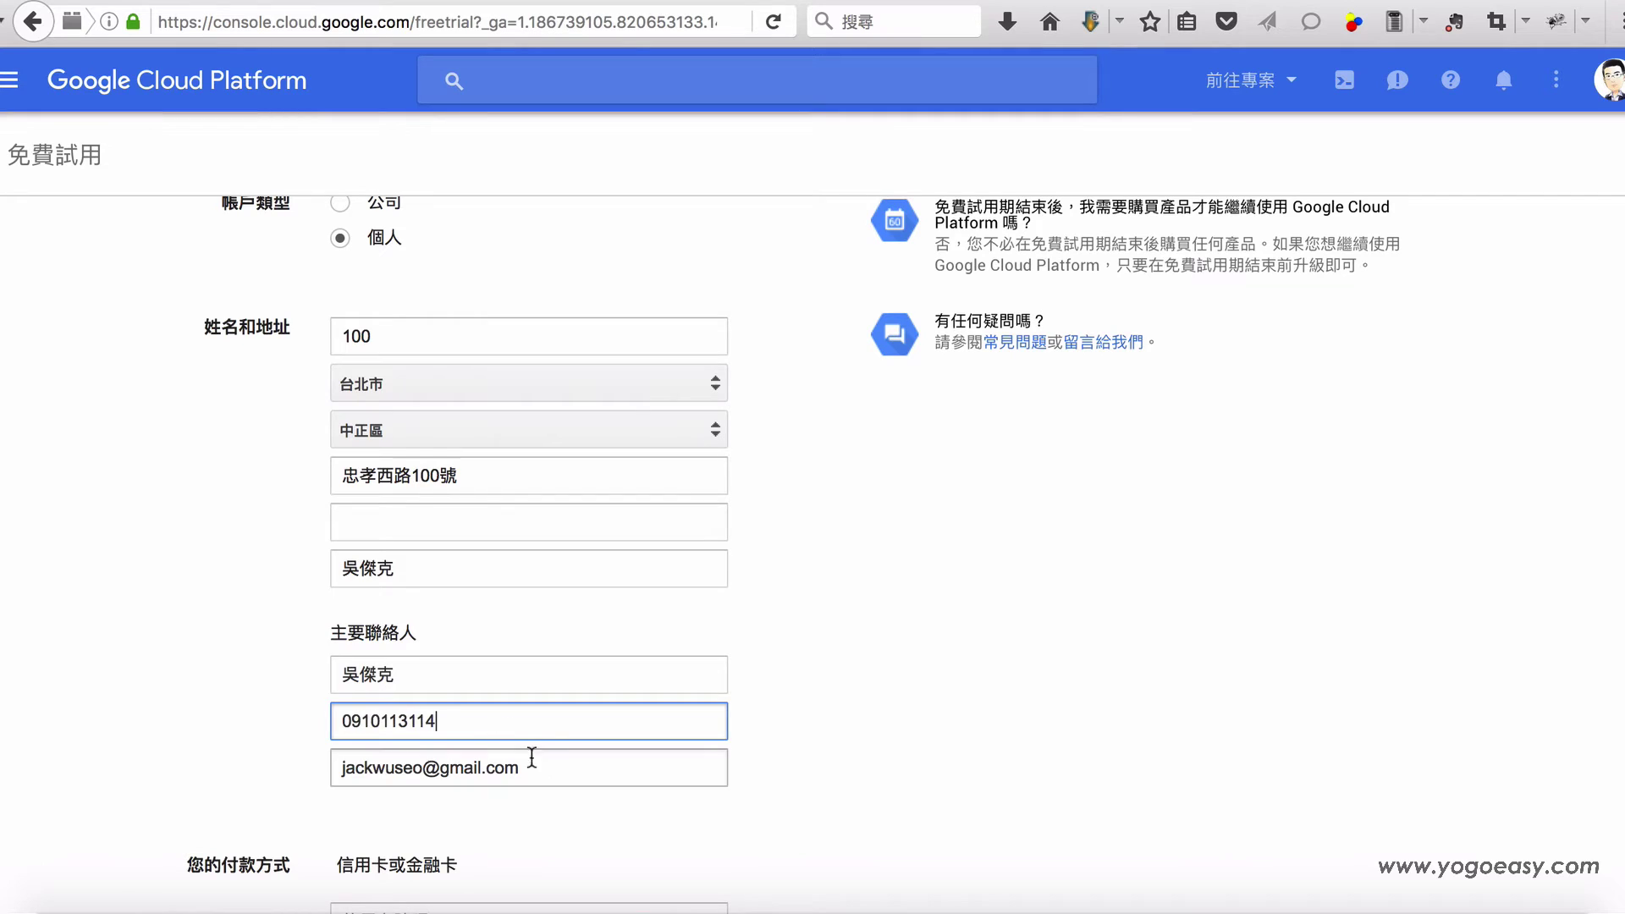
# Step: Replace the primary contact's old Gmail address with a new e-mail address
pyautogui.click(557, 768)
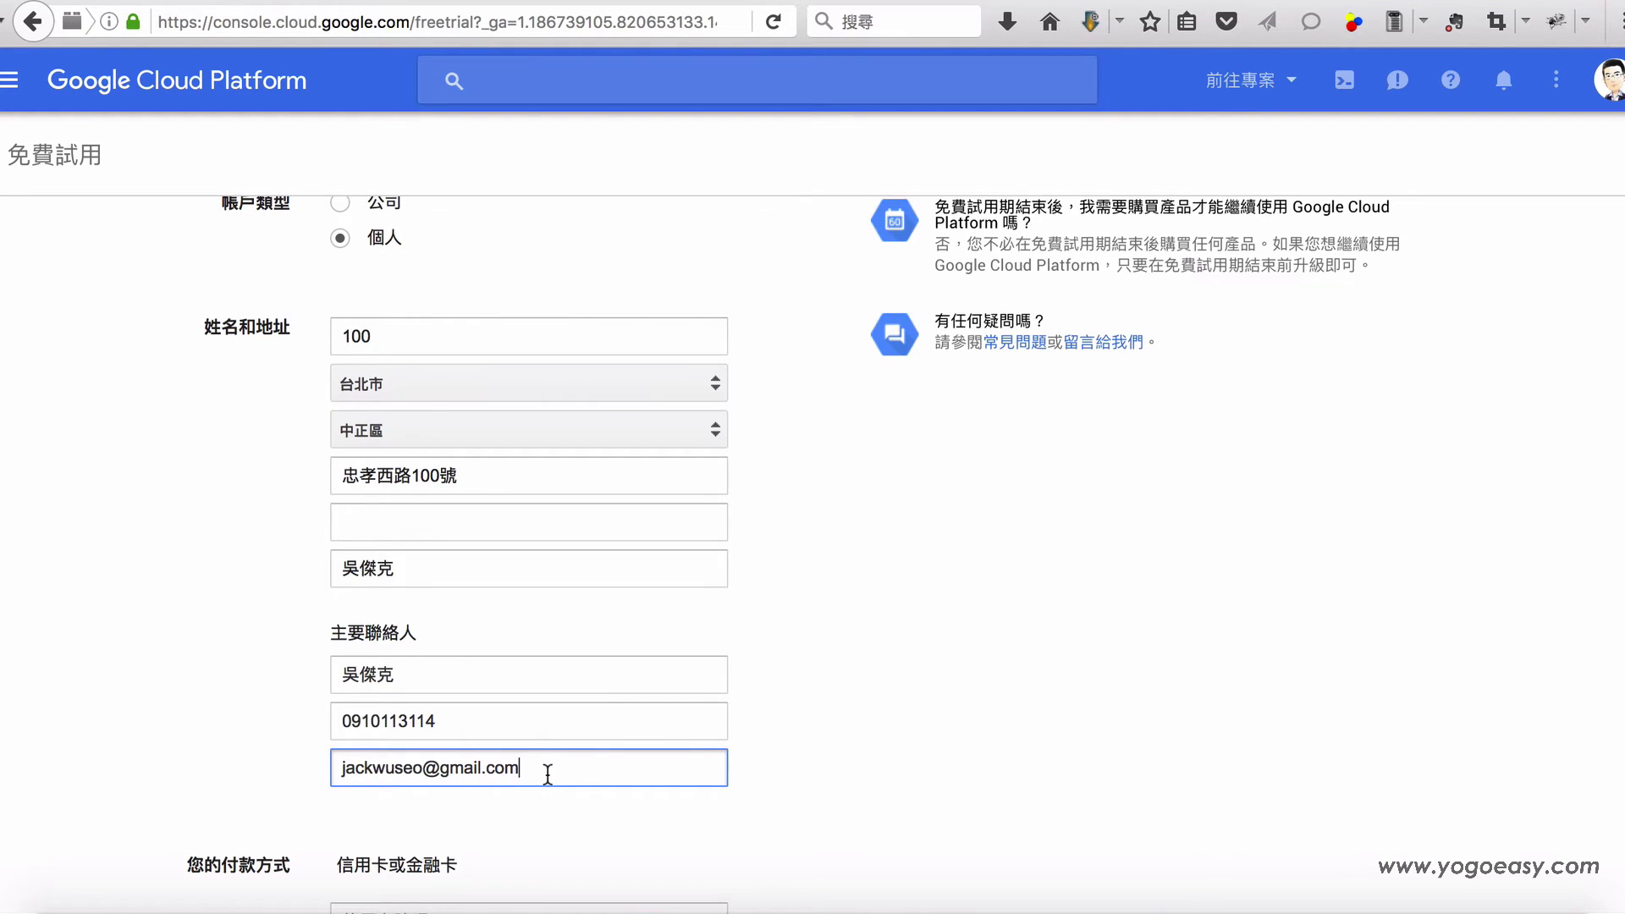
pyautogui.moveTo(546, 772); pyautogui.dragTo(310, 754)
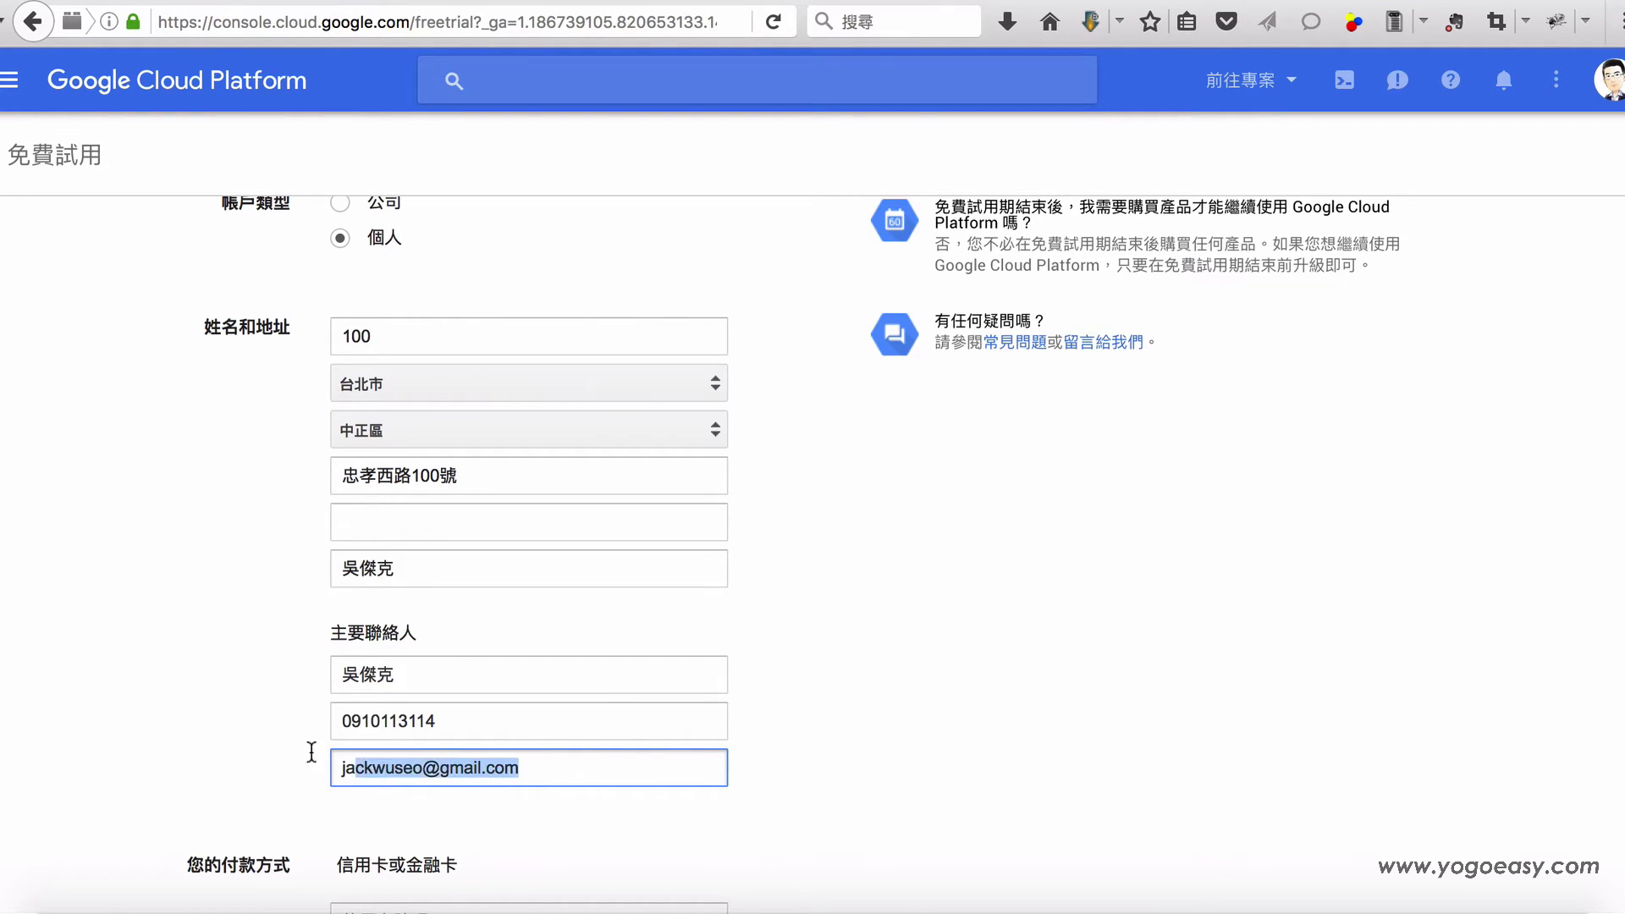
pyautogui.press('BackSpace')
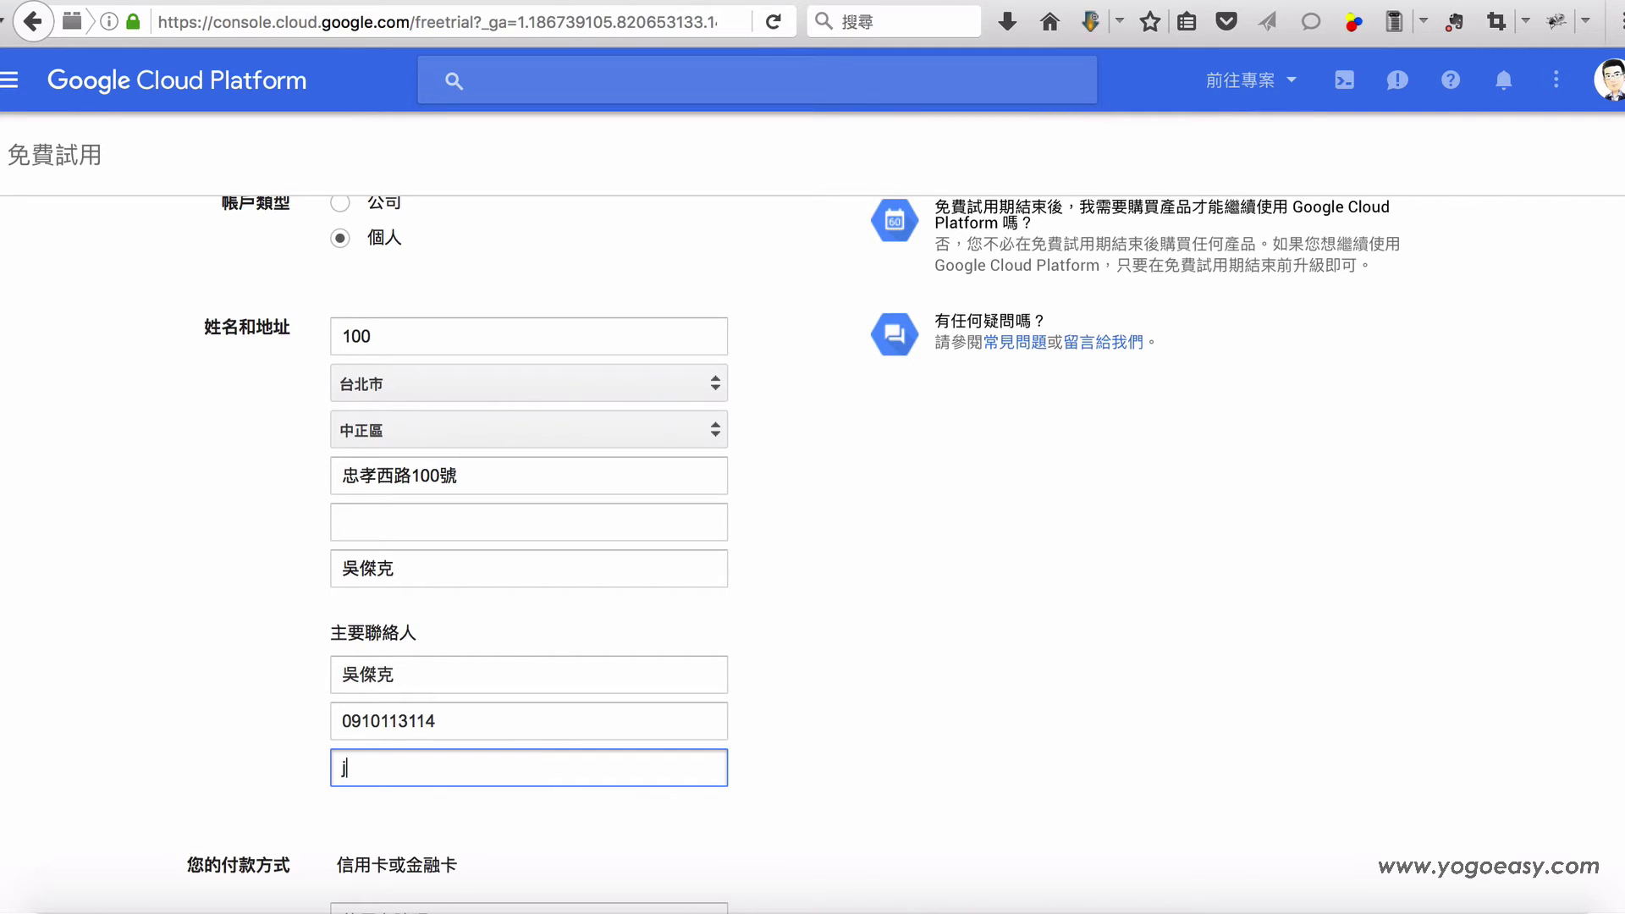
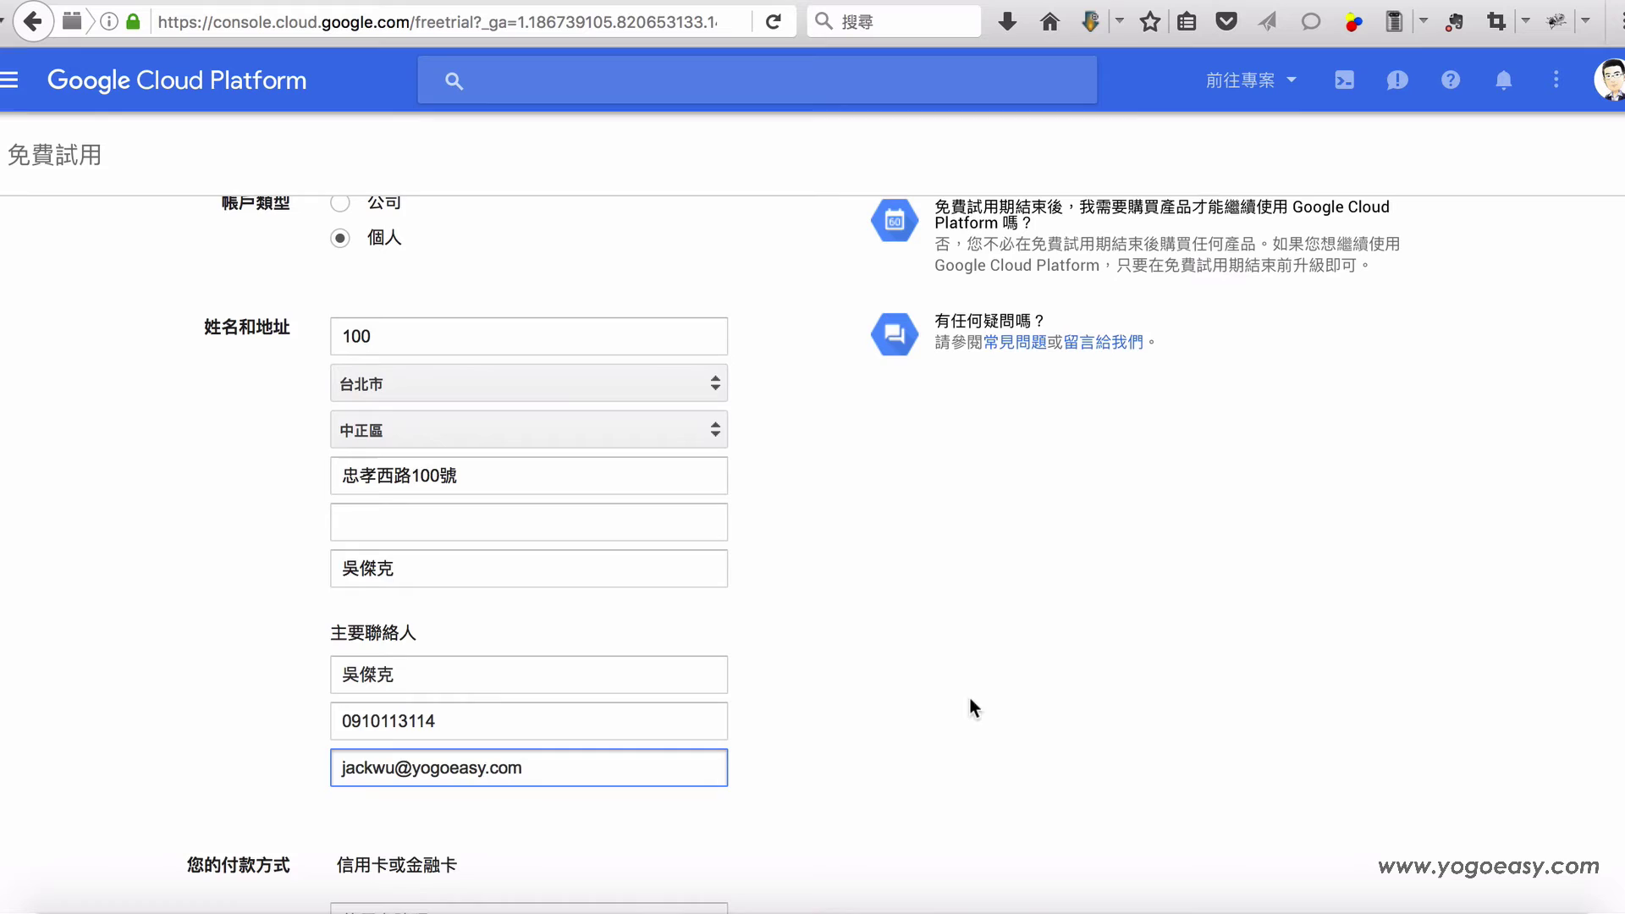
pyautogui.scroll(-2, 979, 709)
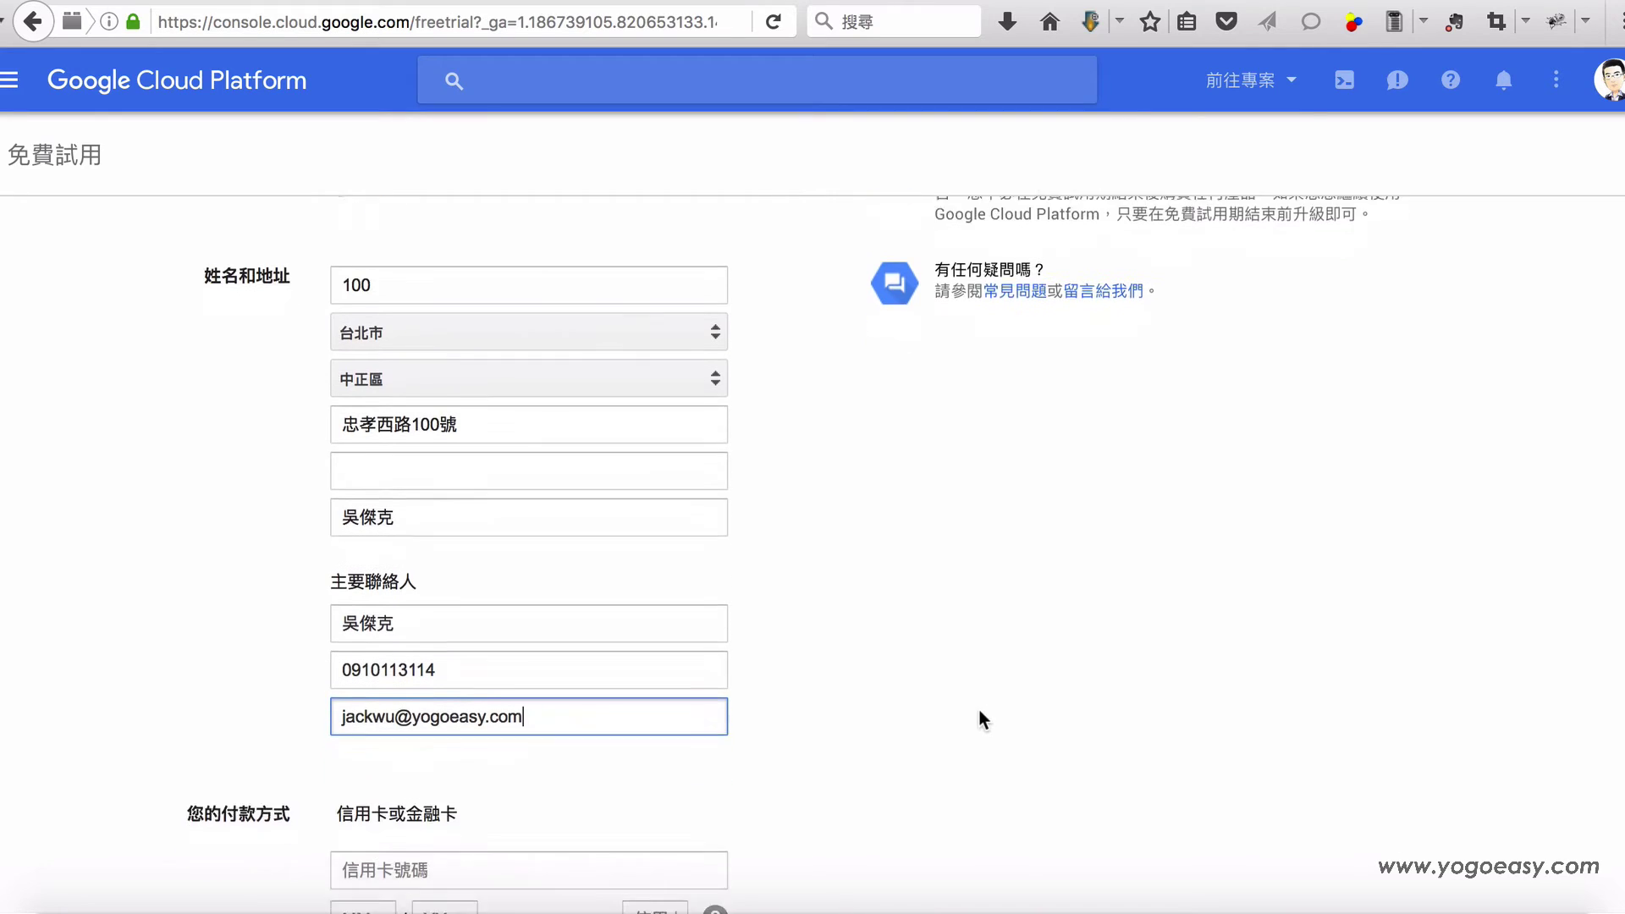
pyautogui.click(546, 821)
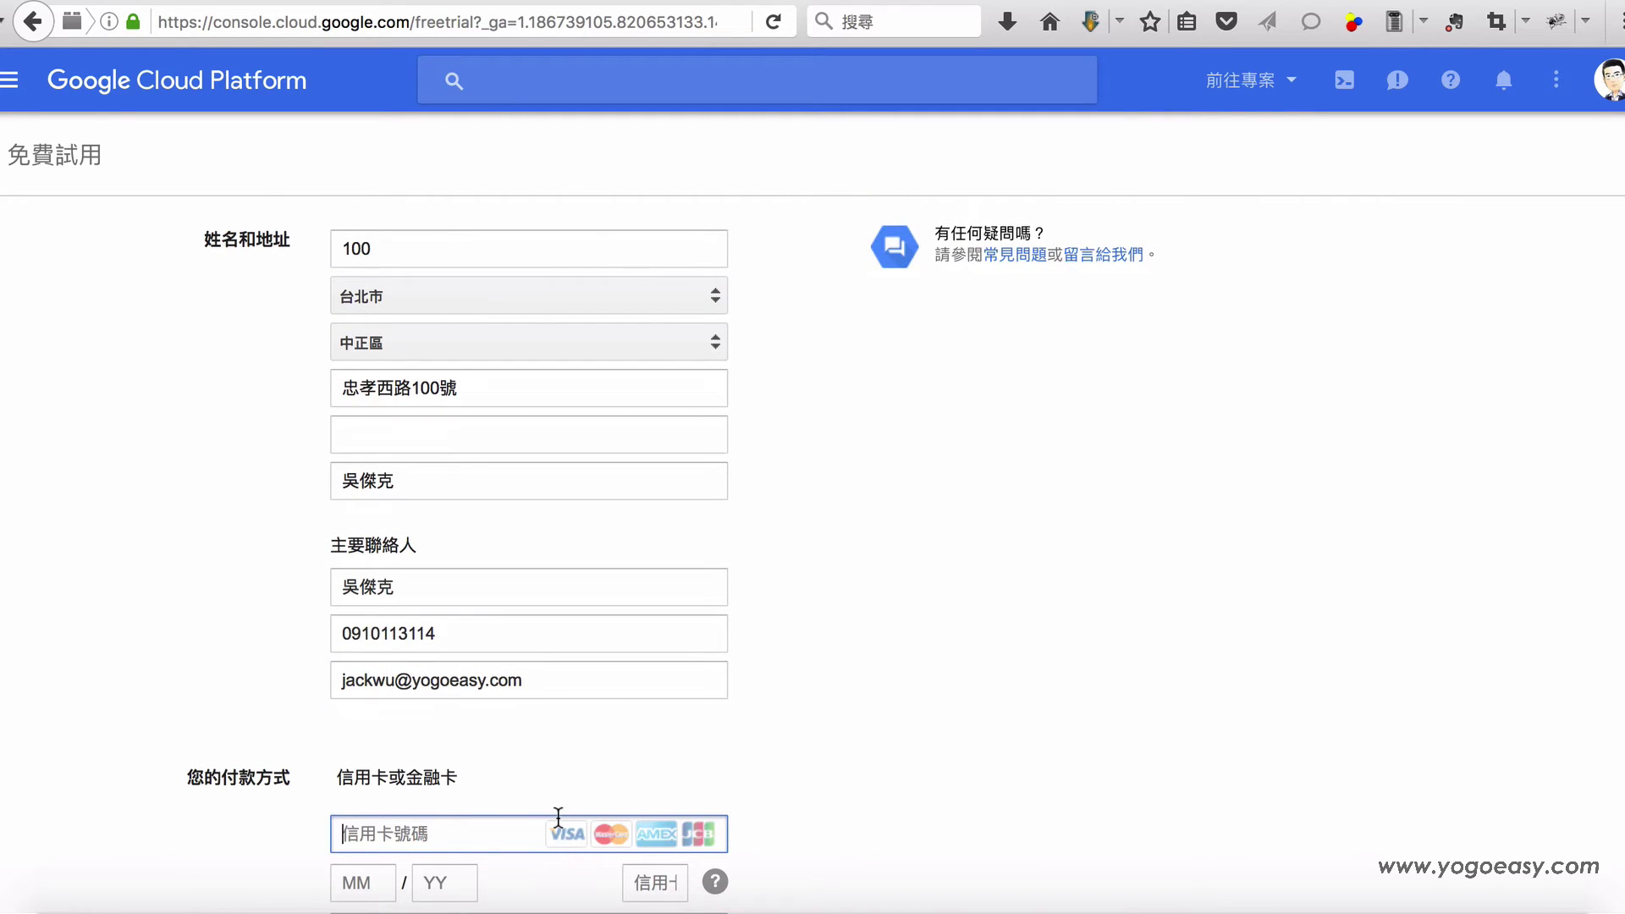
# Step: Enter the card expiry date as 10 / 20, re-entering the year
pyautogui.scroll(-2, 847, 728)
pyautogui.scroll(-2, 855, 714)
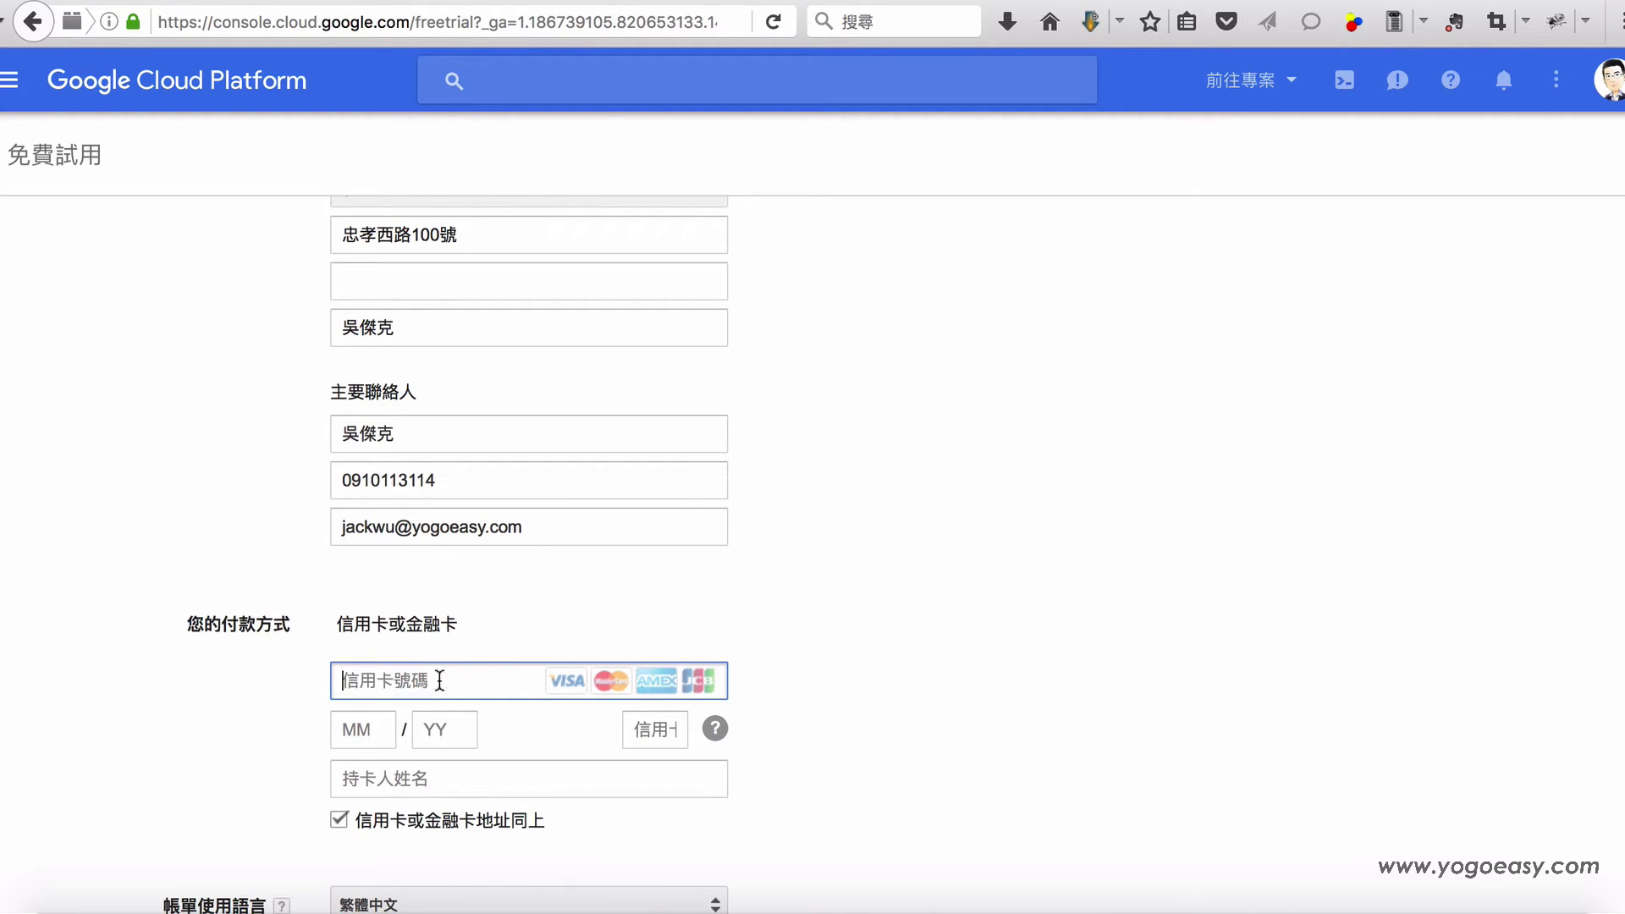
pyautogui.scroll(-1, 900, 719)
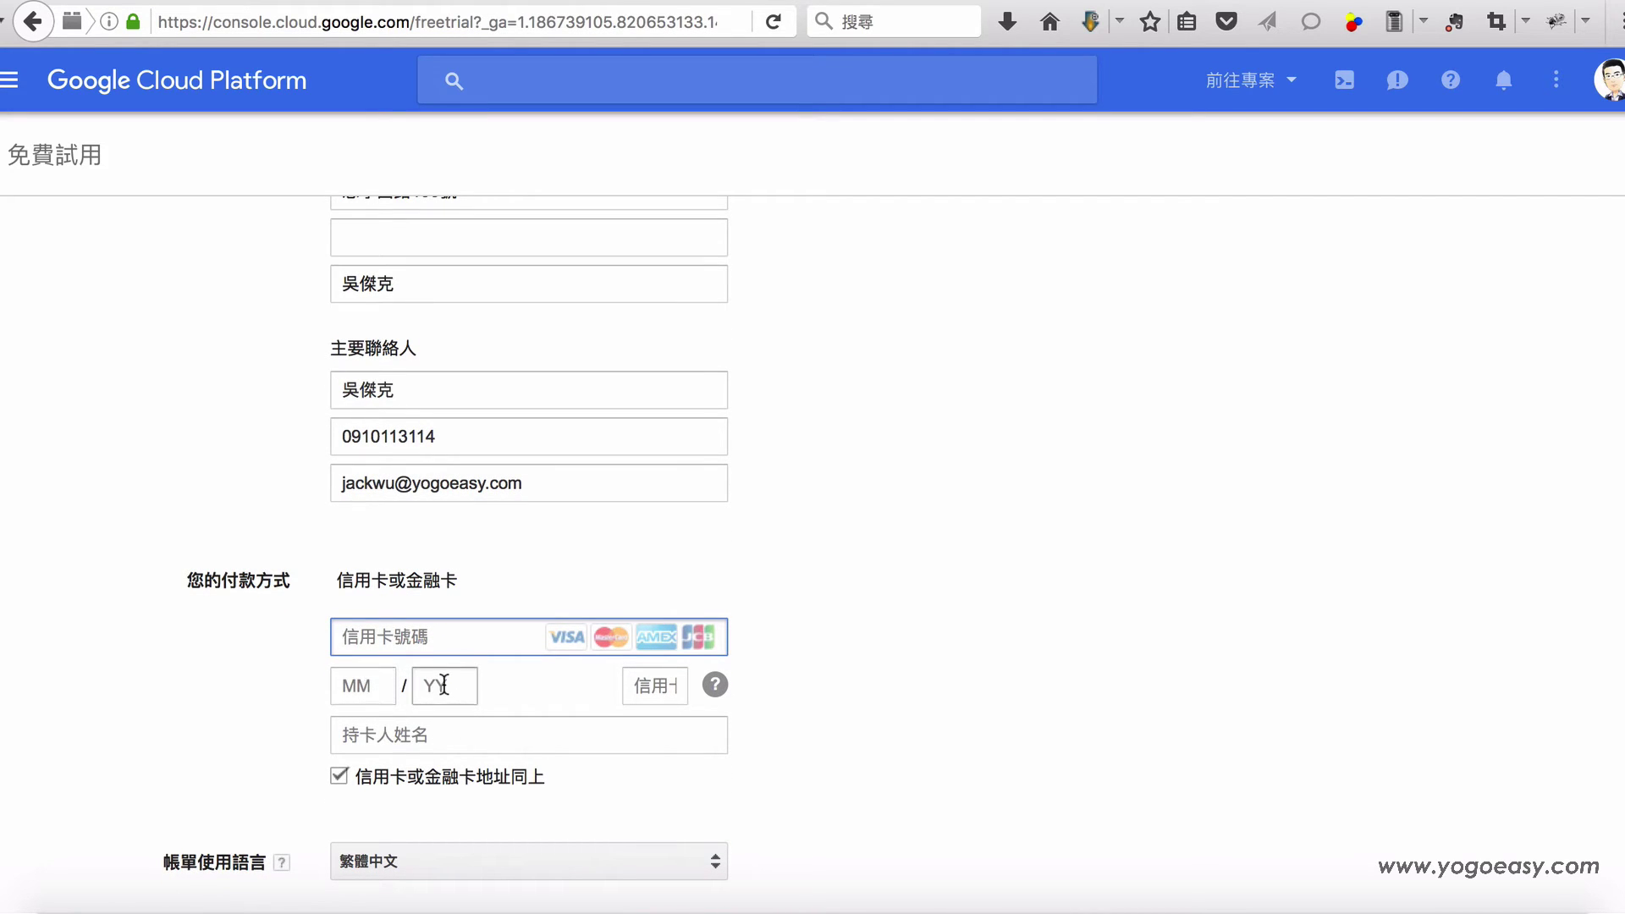
pyautogui.click(366, 687)
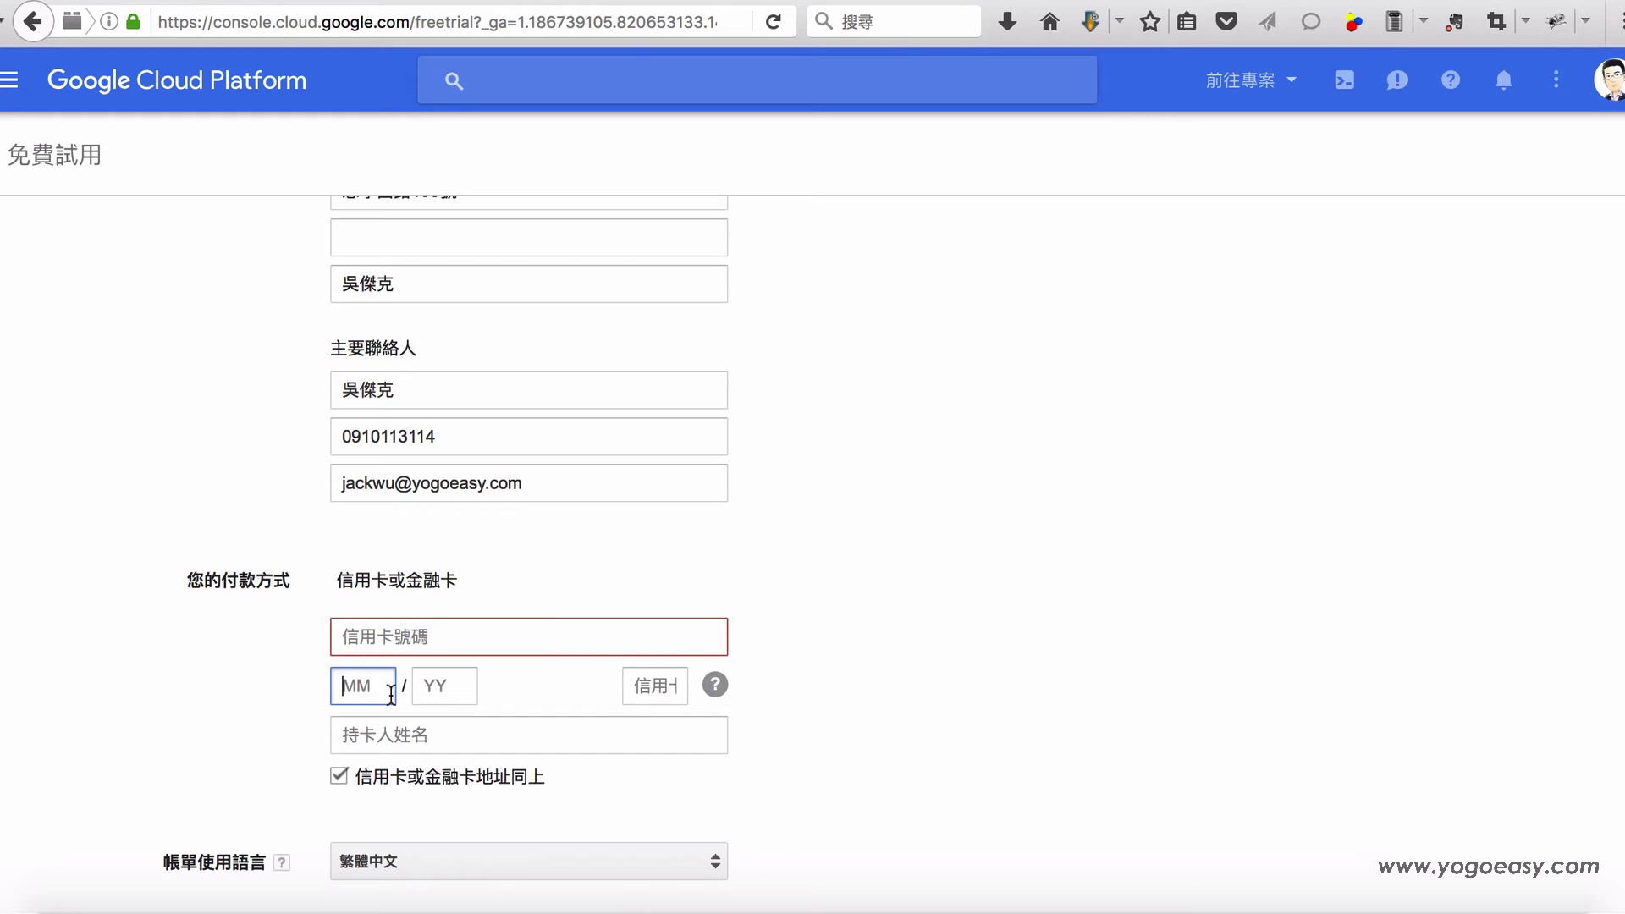
pyautogui.write('10')
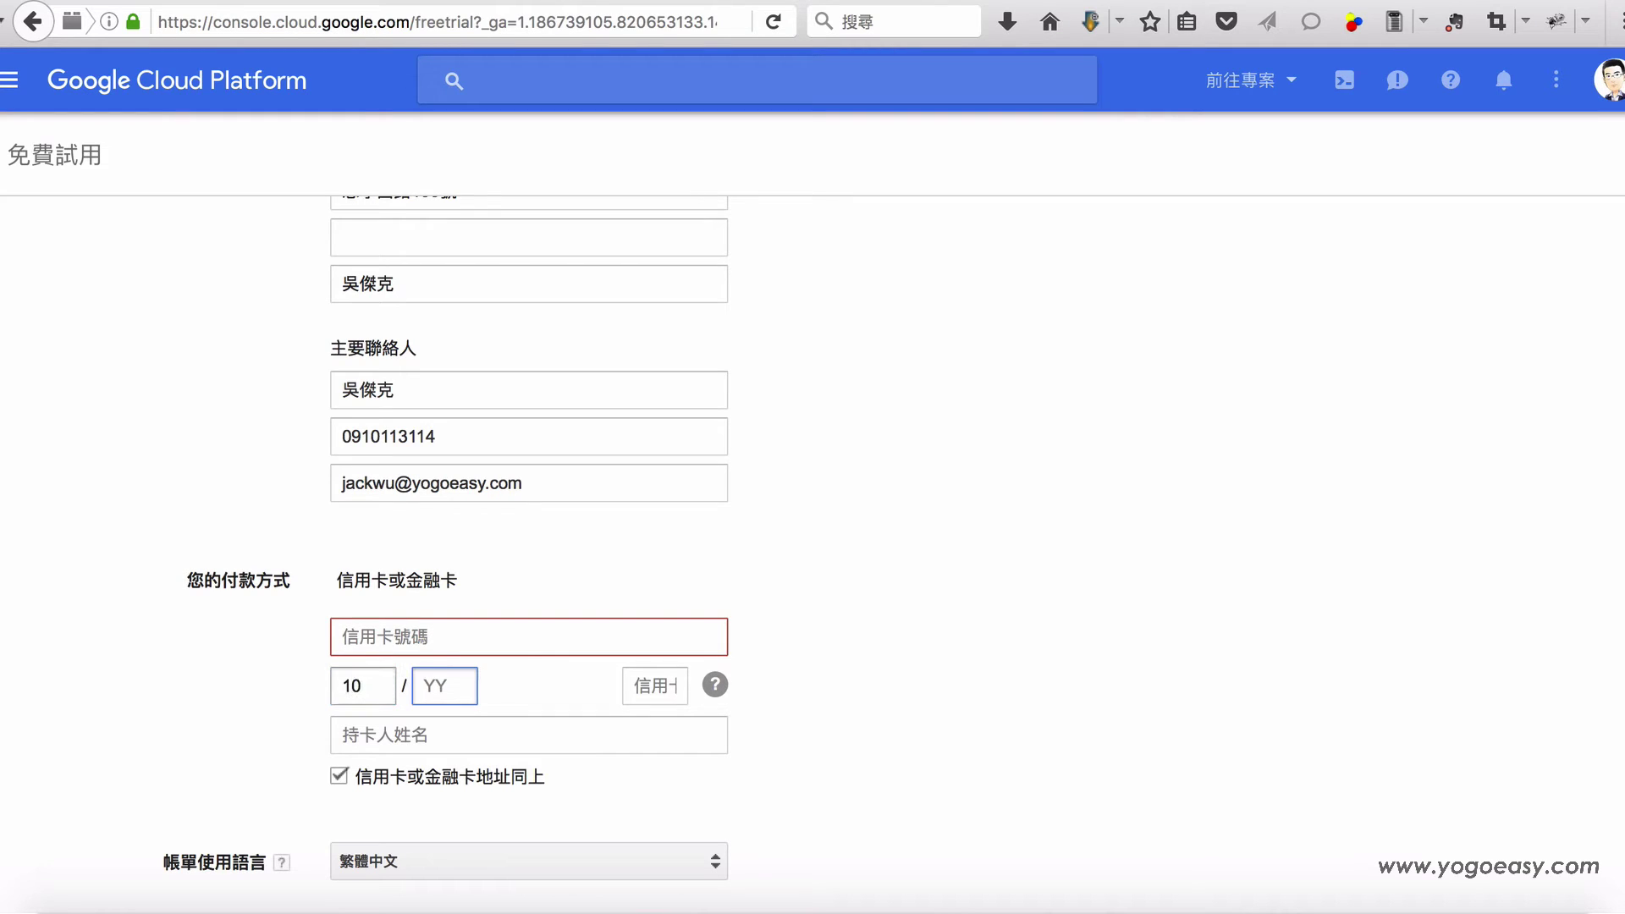
pyautogui.write('20')
pyautogui.press('BackSpace')
pyautogui.press('BackSpace')
pyautogui.write('20')
# Step: Check the security-code help and fill in the card security code
pyautogui.click(673, 687)
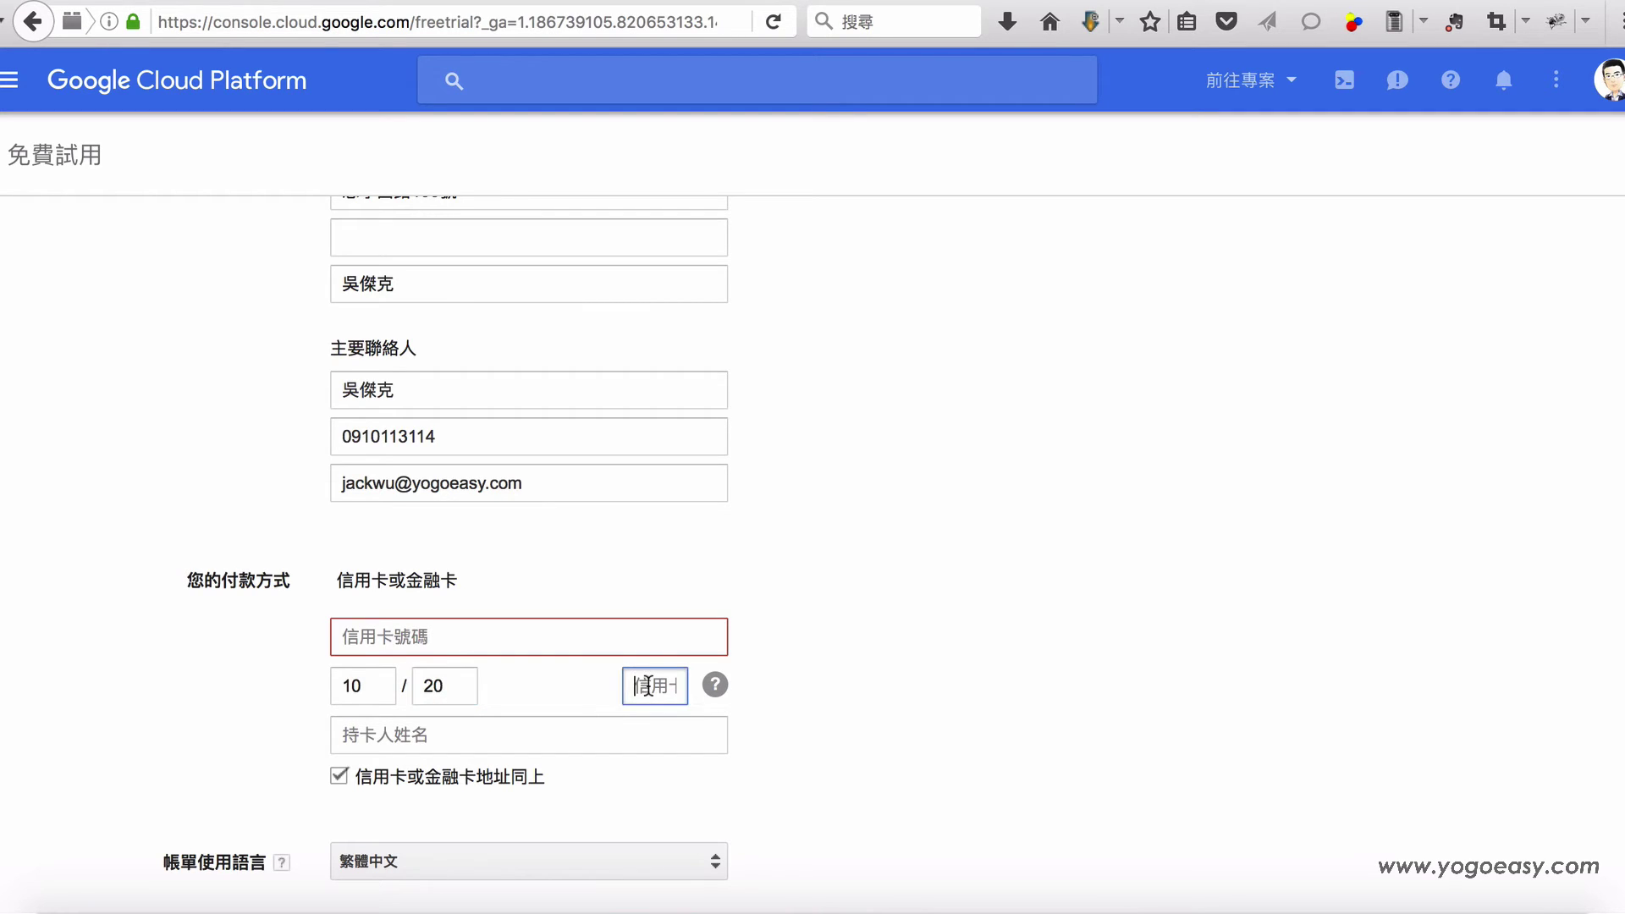
pyautogui.click(716, 684)
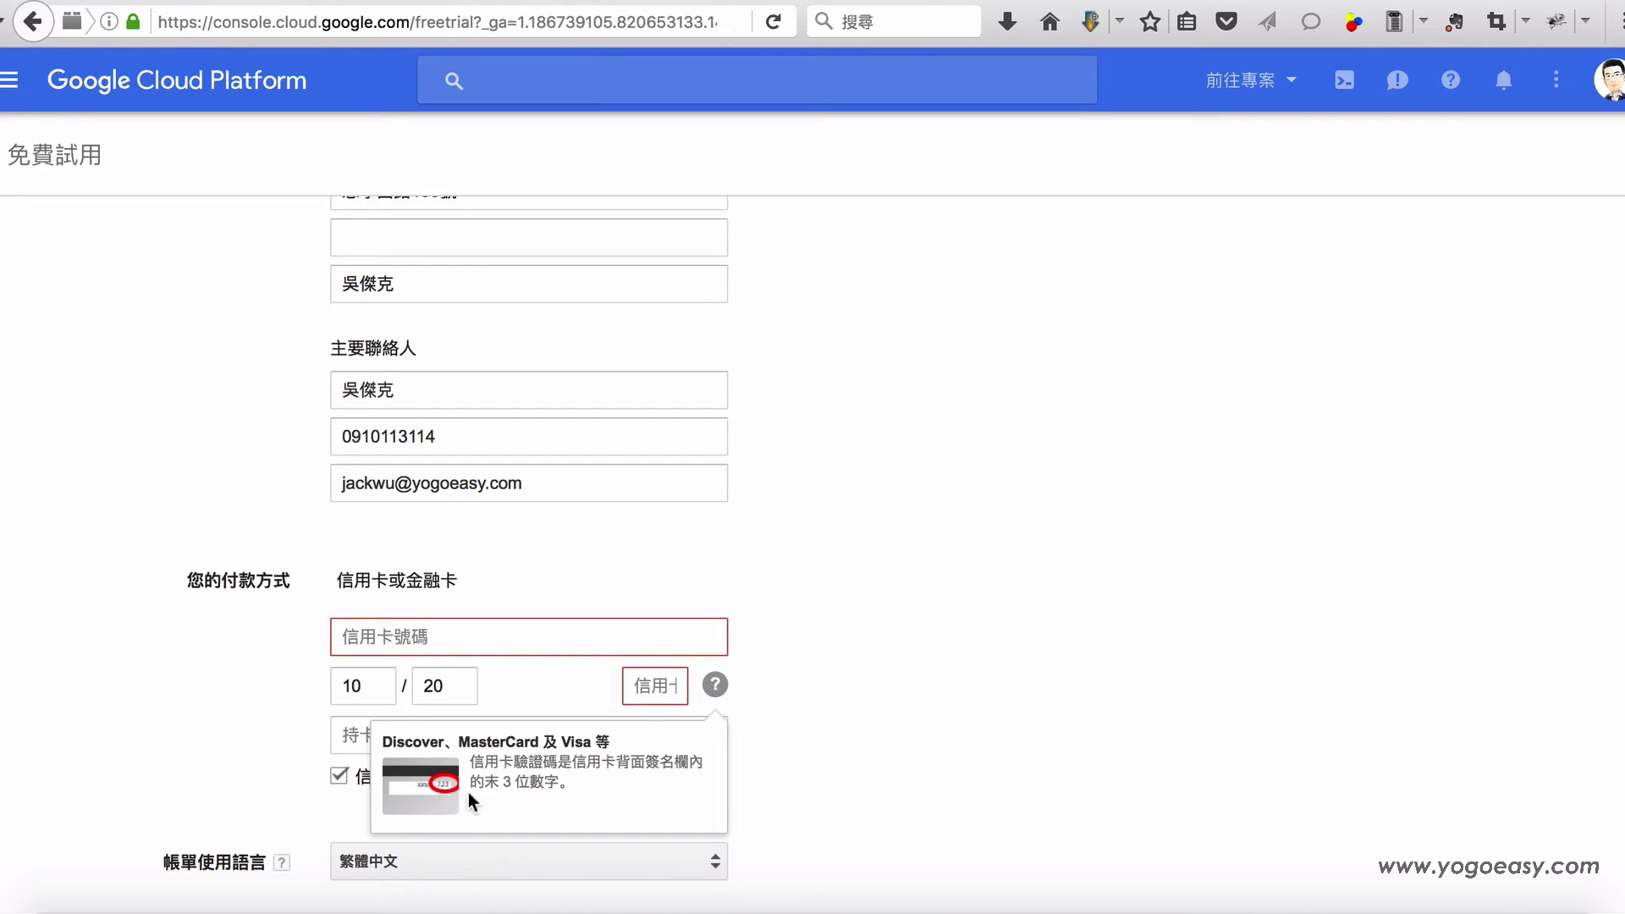
pyautogui.click(650, 692)
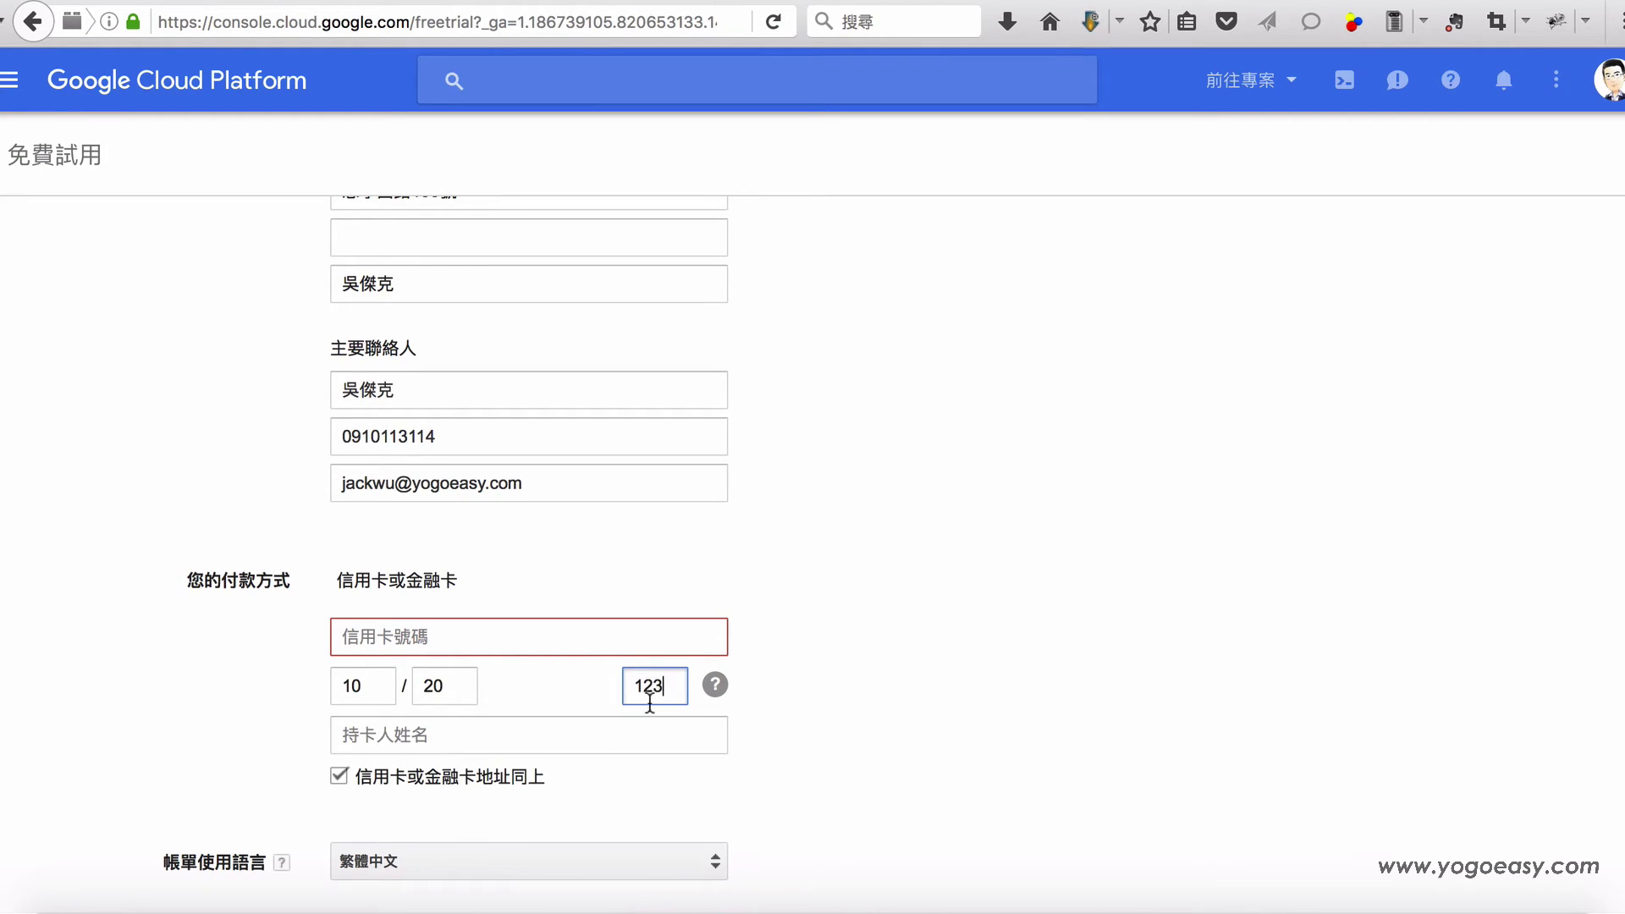
pyautogui.click(556, 646)
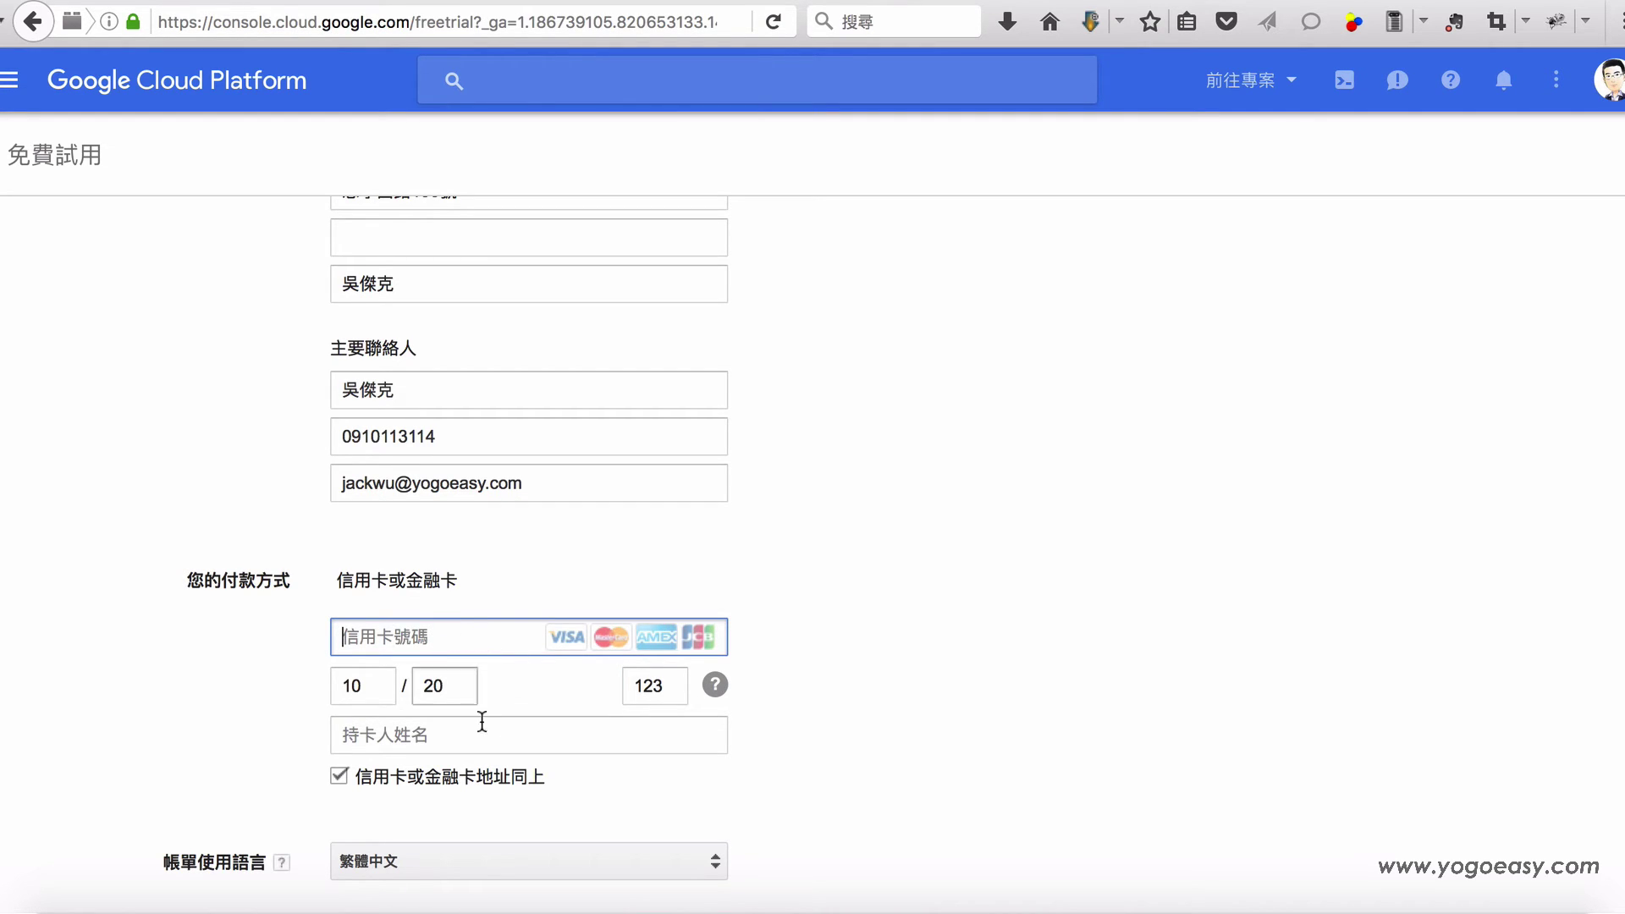
pyautogui.click(453, 738)
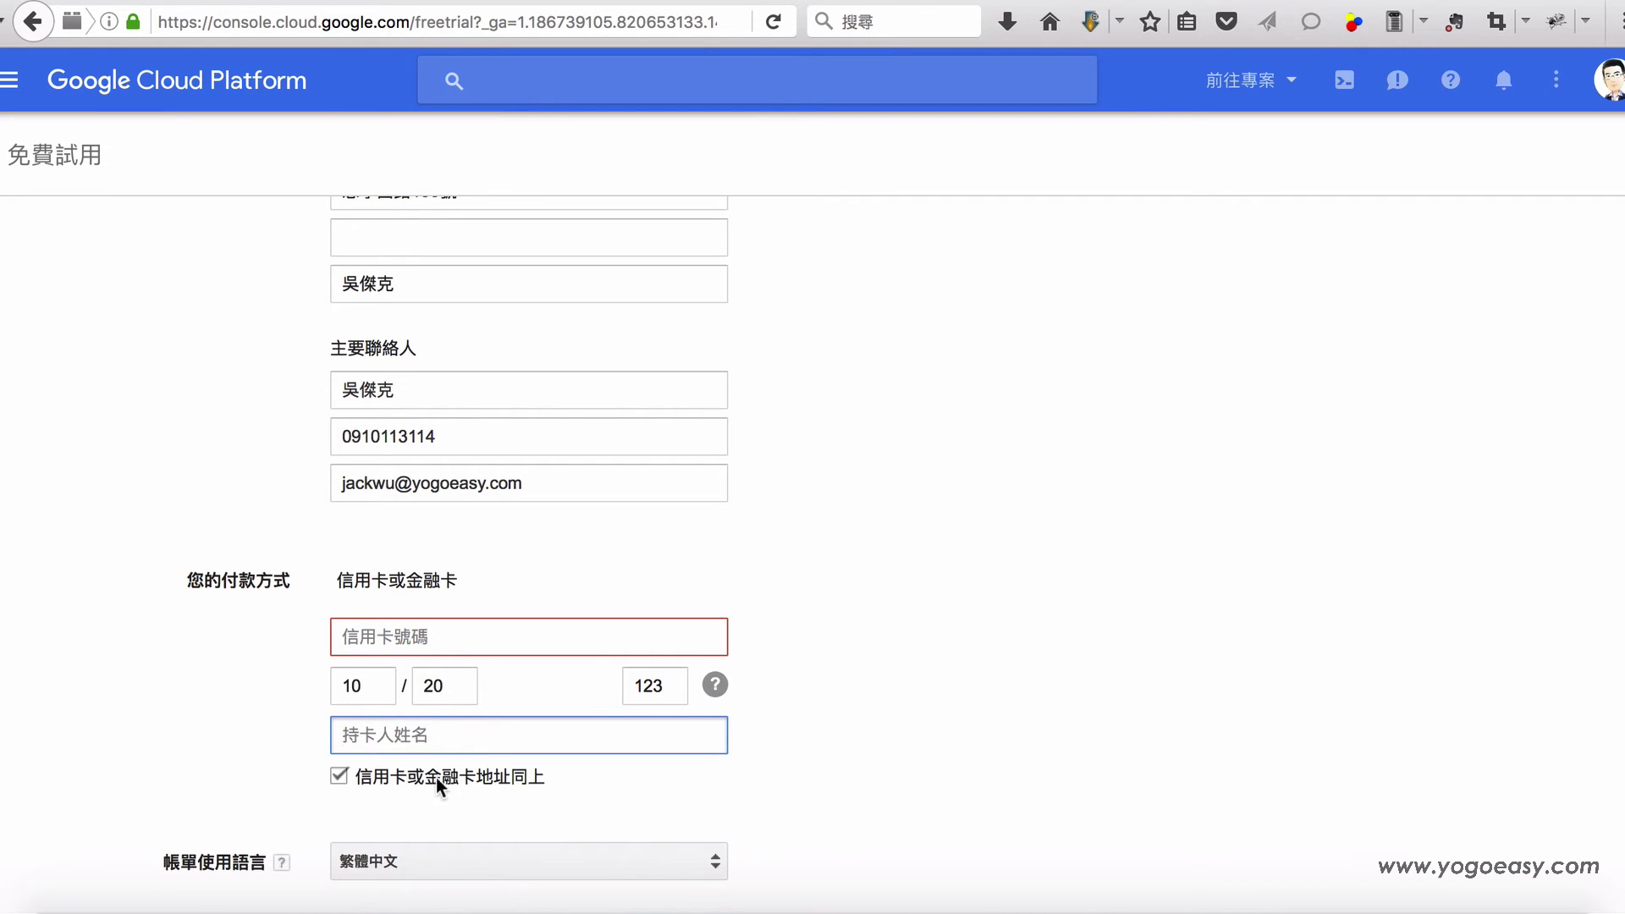
# Step: Keep 信用卡或金融卡地址同上 checked so the card address matches the billing address
pyautogui.scroll(-2, 454, 774)
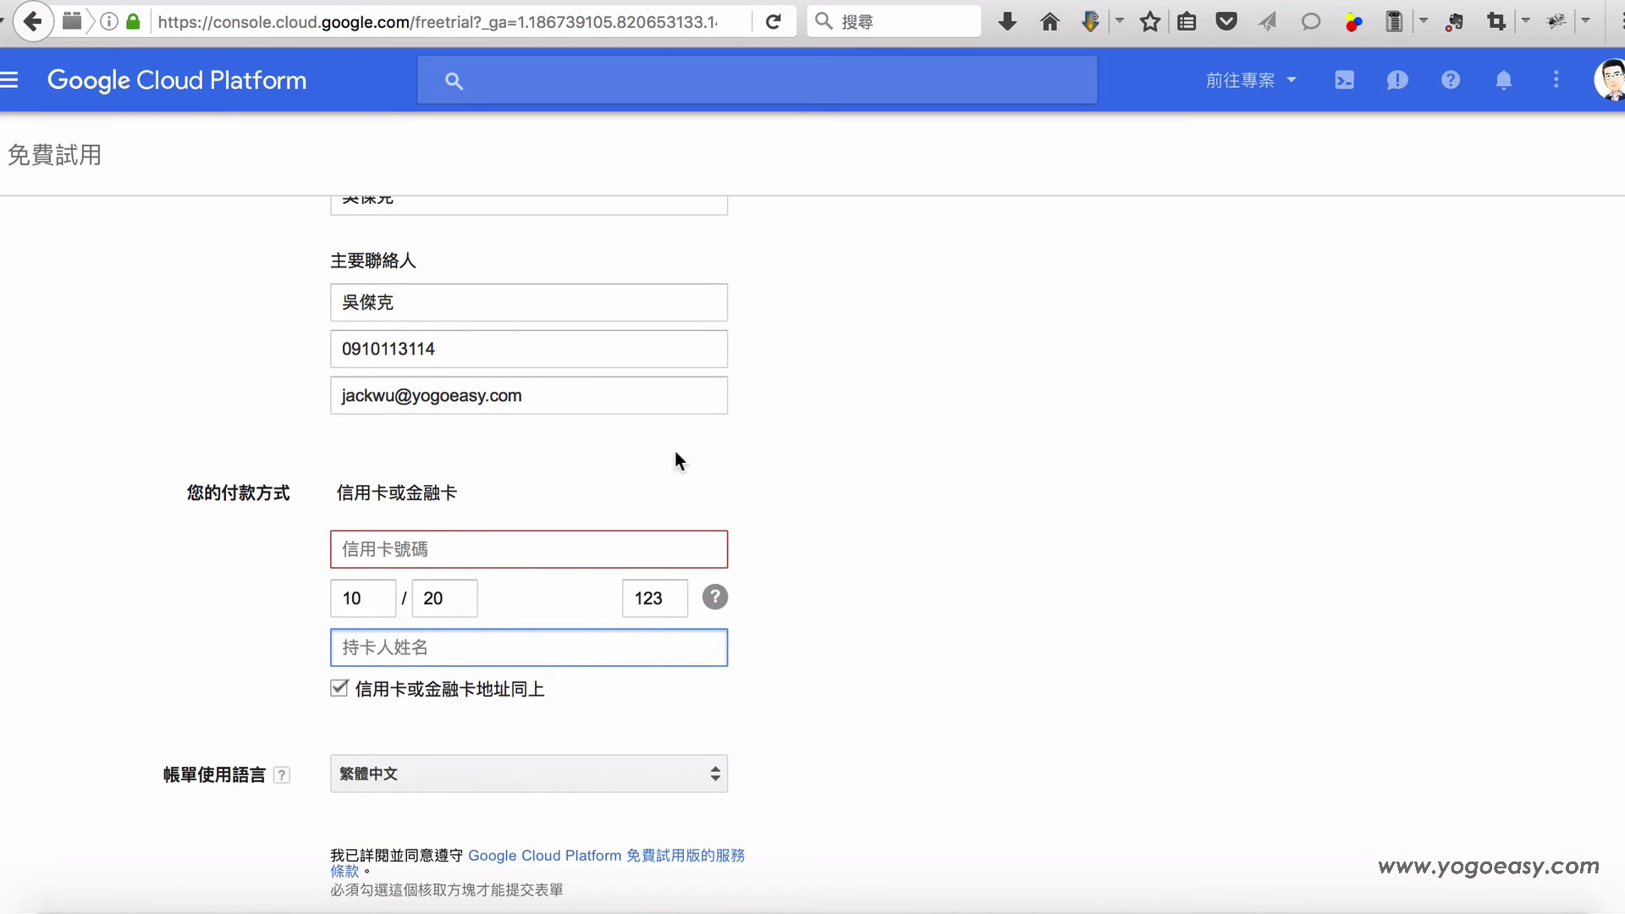
pyautogui.scroll(6, 515, 413)
pyautogui.scroll(-2, 819, 594)
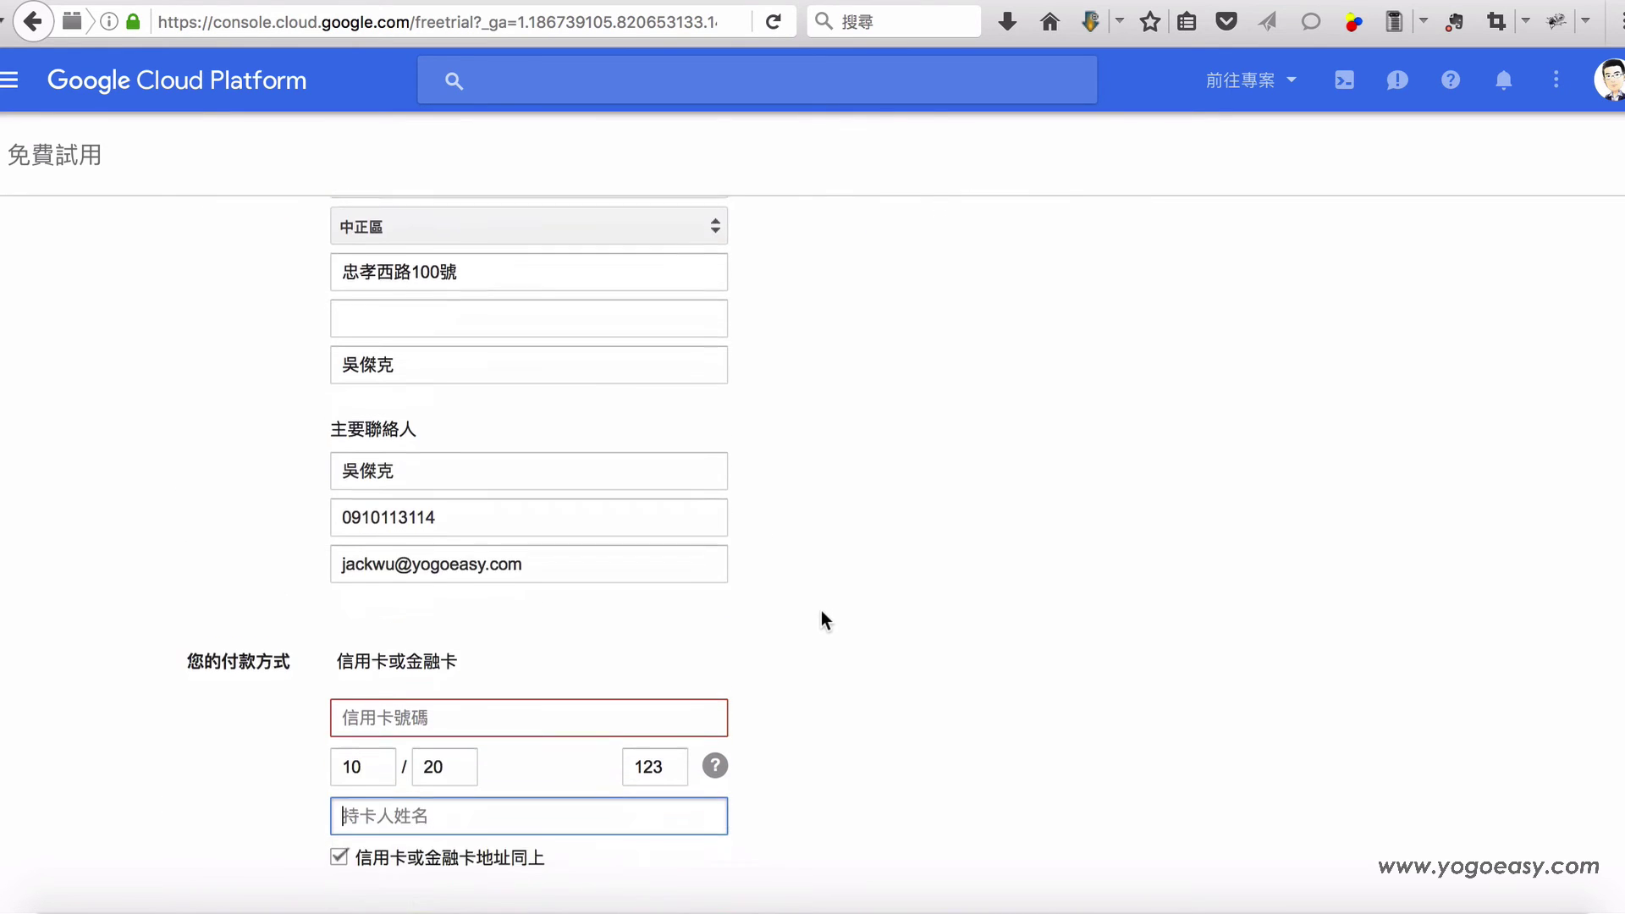
pyautogui.scroll(-2, 821, 611)
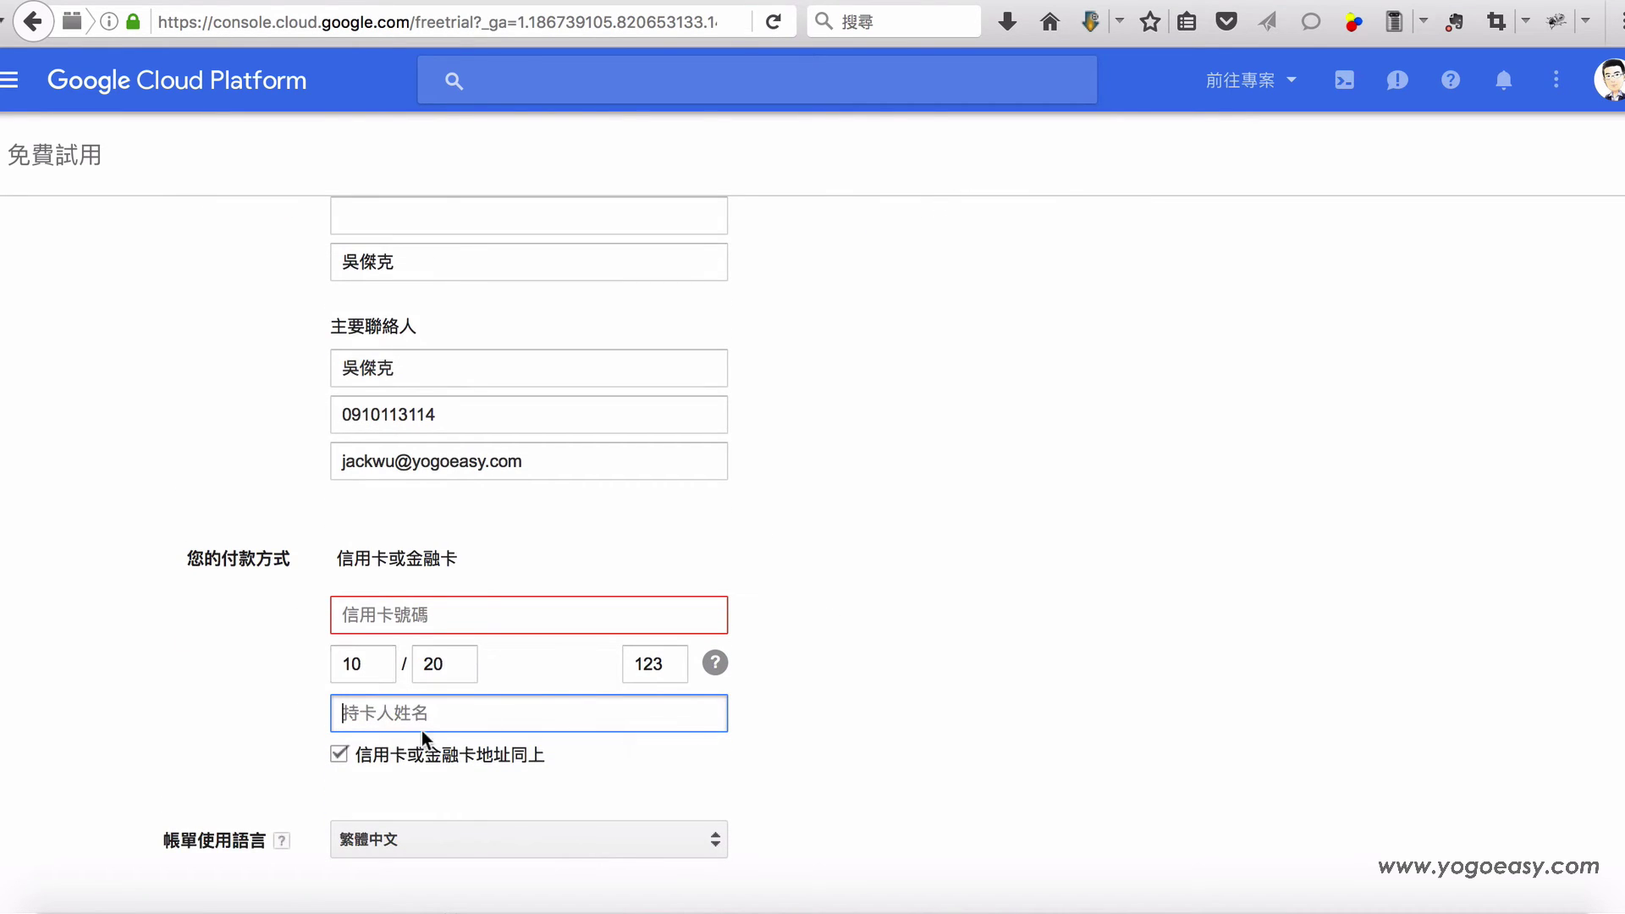
pyautogui.click(338, 752)
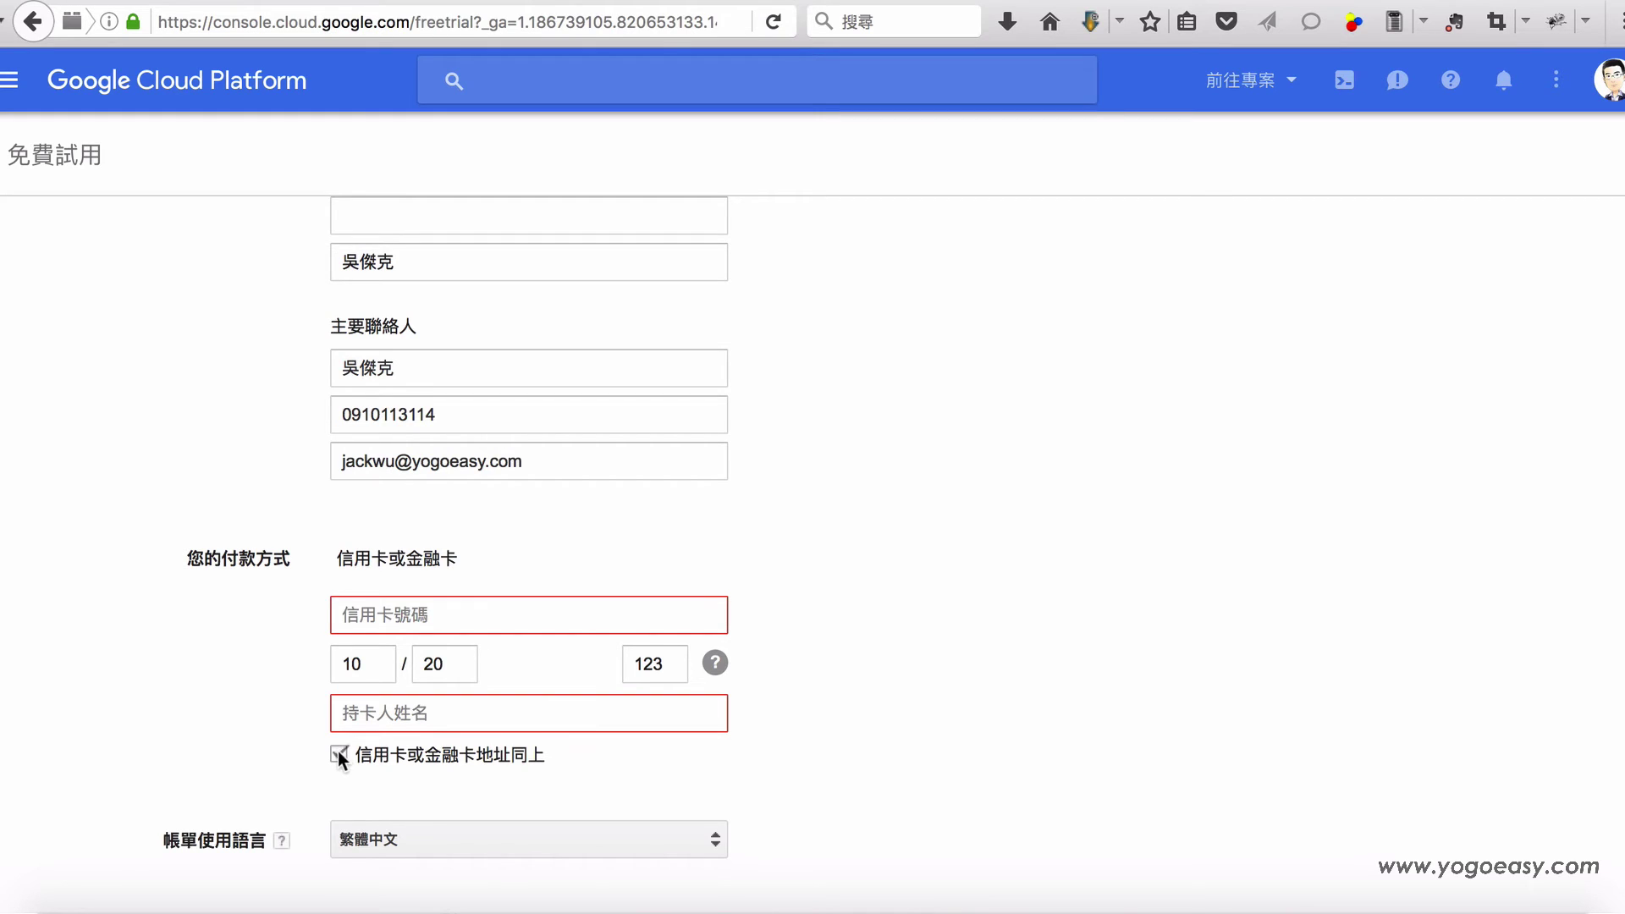
pyautogui.scroll(-3, 1071, 796)
pyautogui.scroll(-1, 1064, 810)
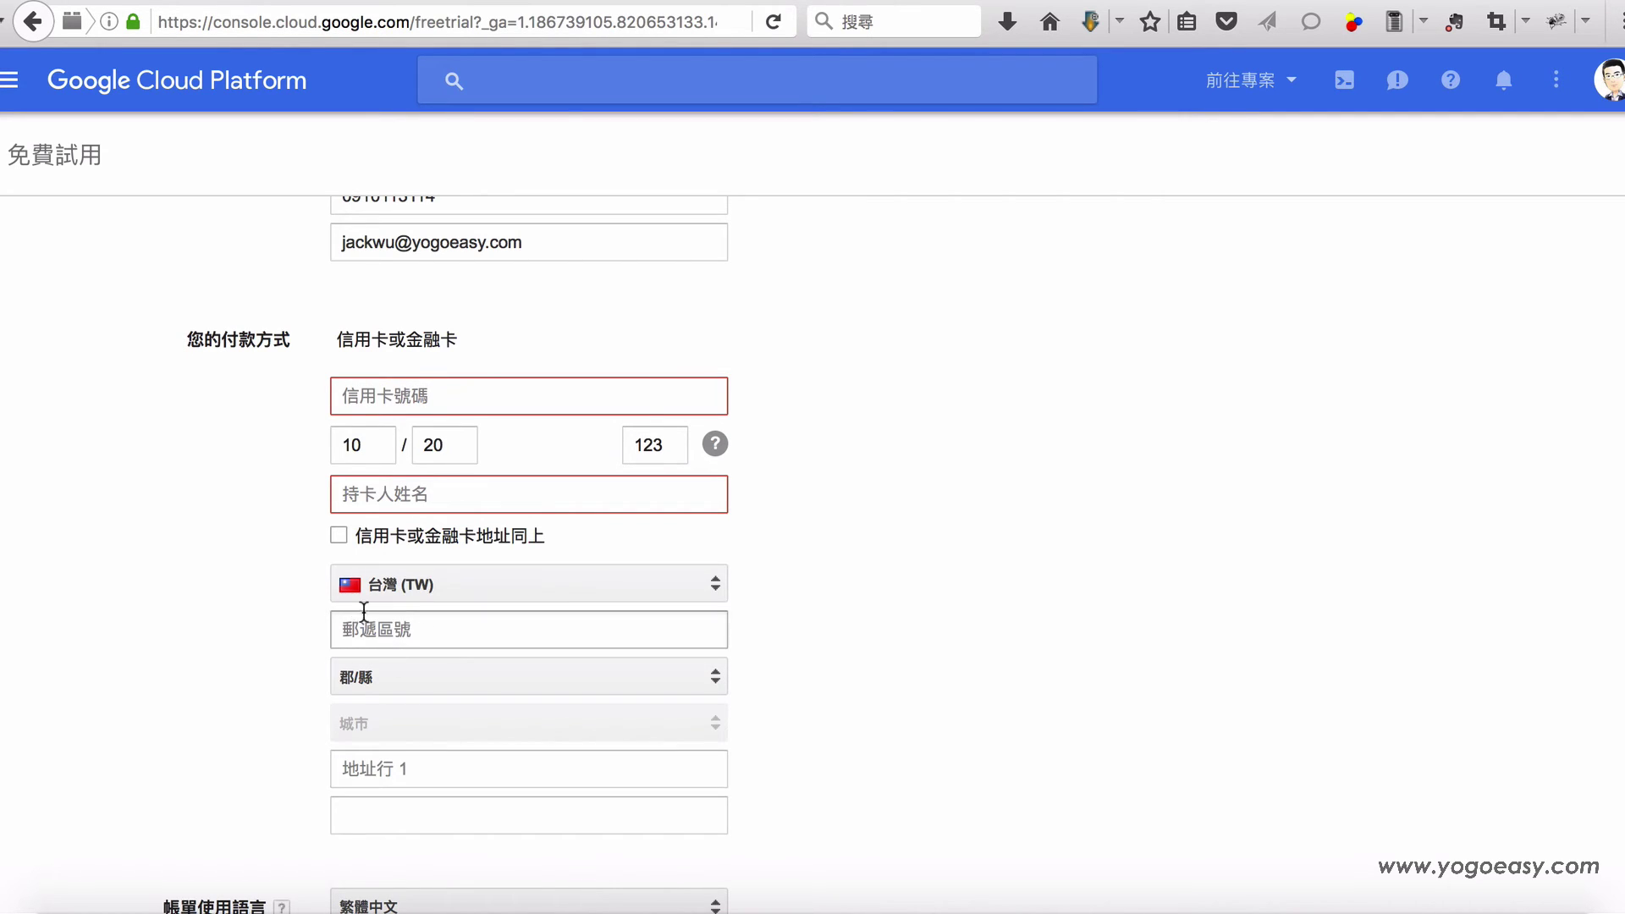
pyautogui.click(338, 534)
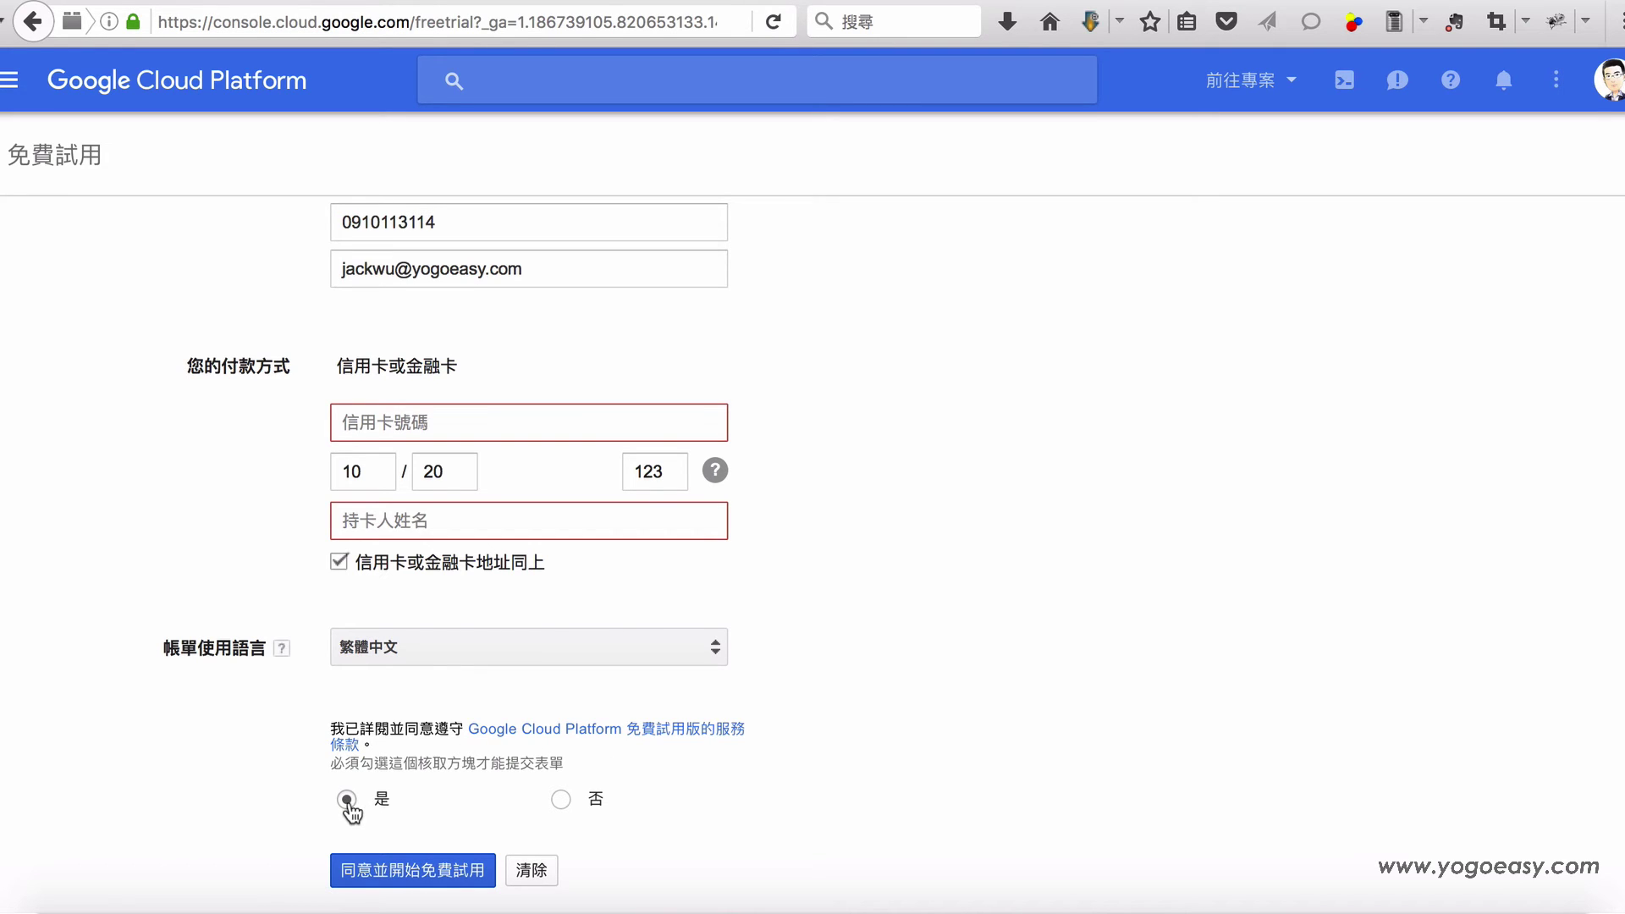
pyautogui.scroll(5, 951, 699)
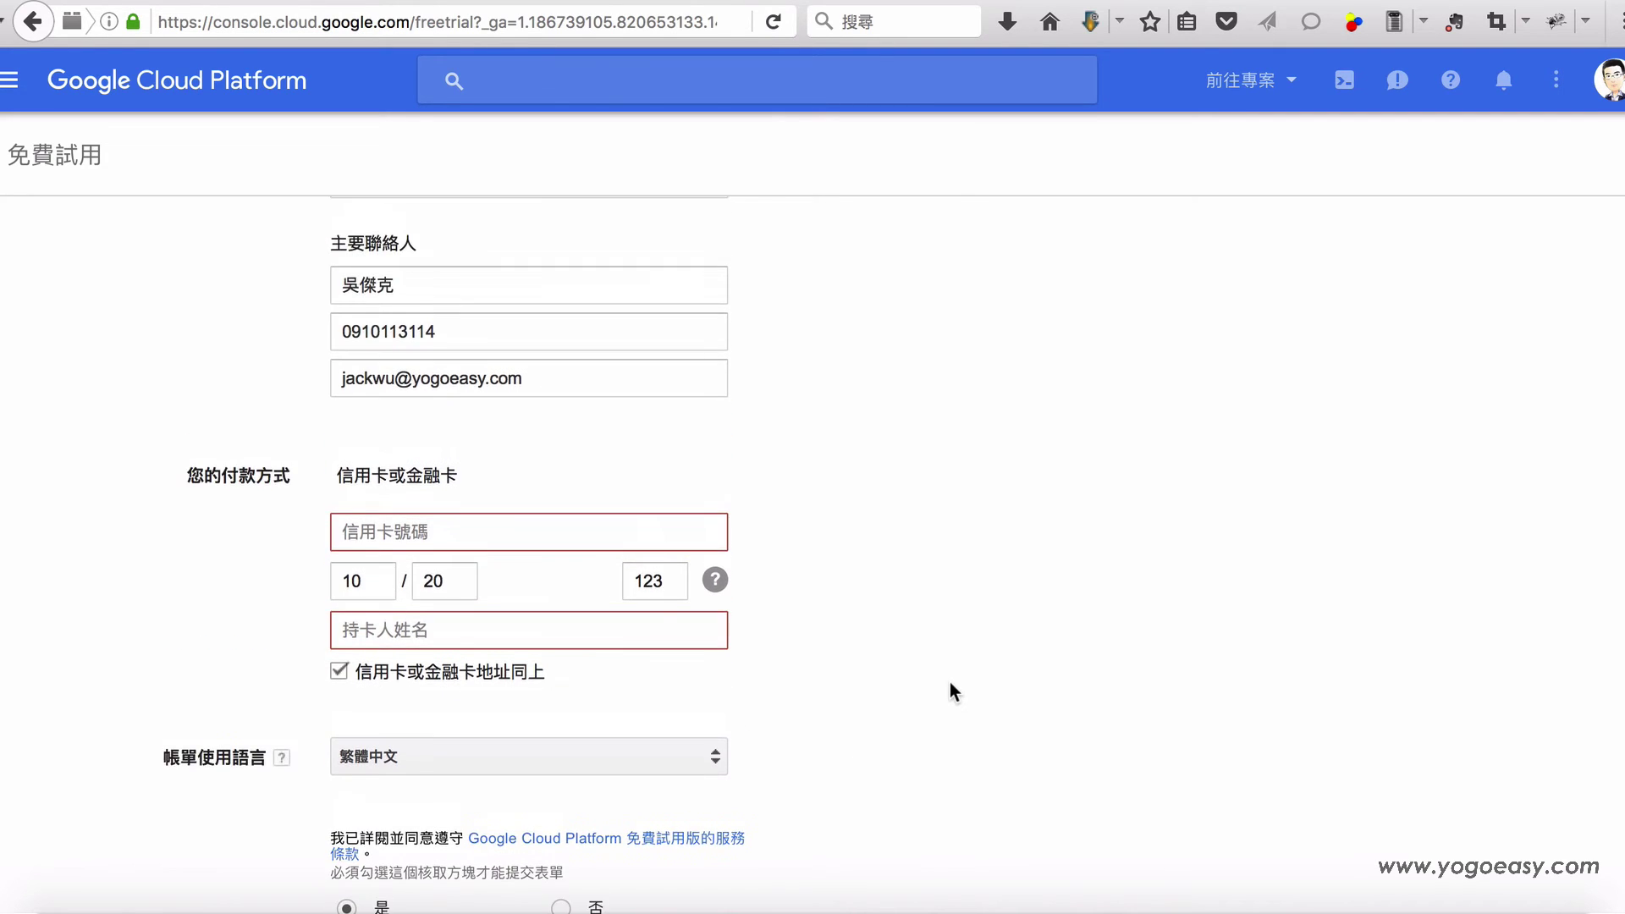
pyautogui.scroll(-3, 938, 672)
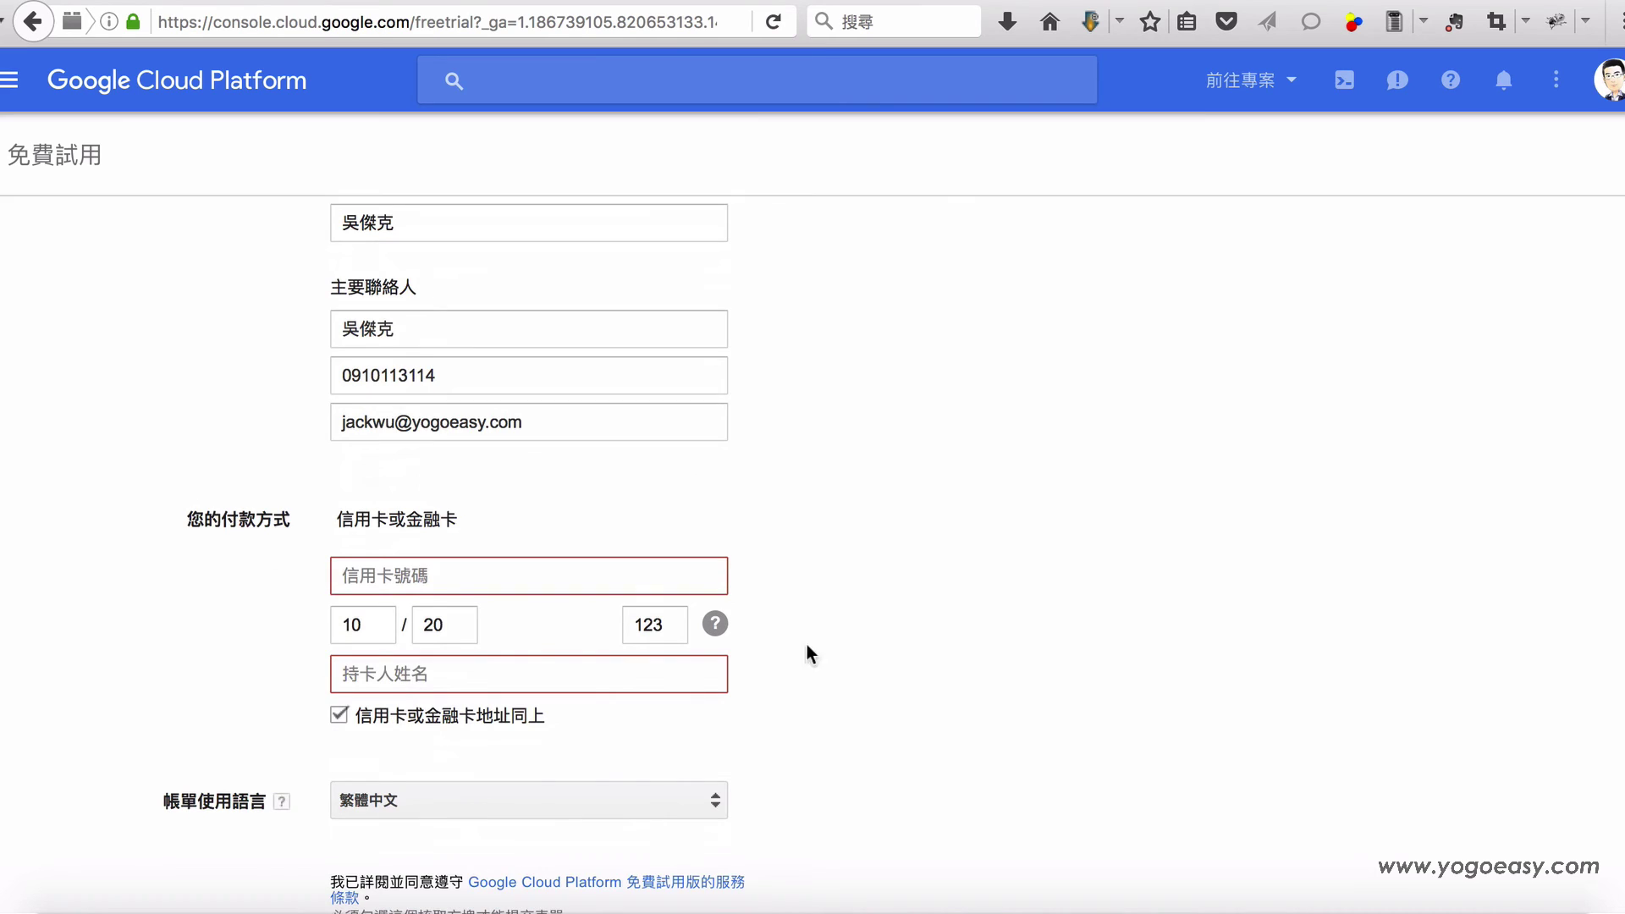
pyautogui.click(673, 570)
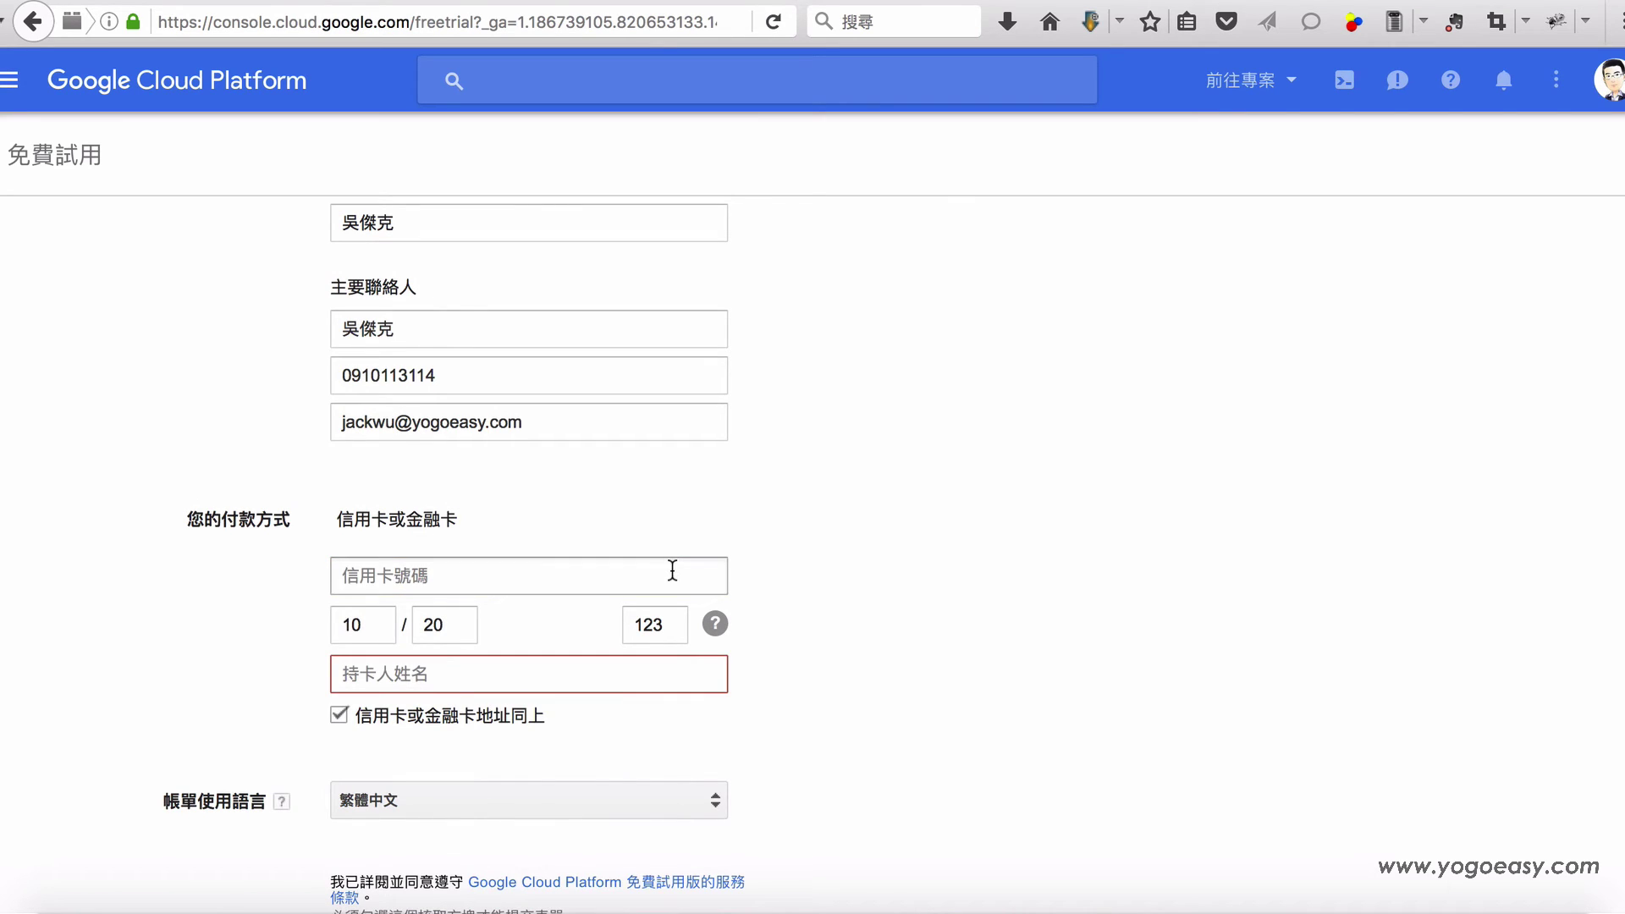
pyautogui.click(850, 580)
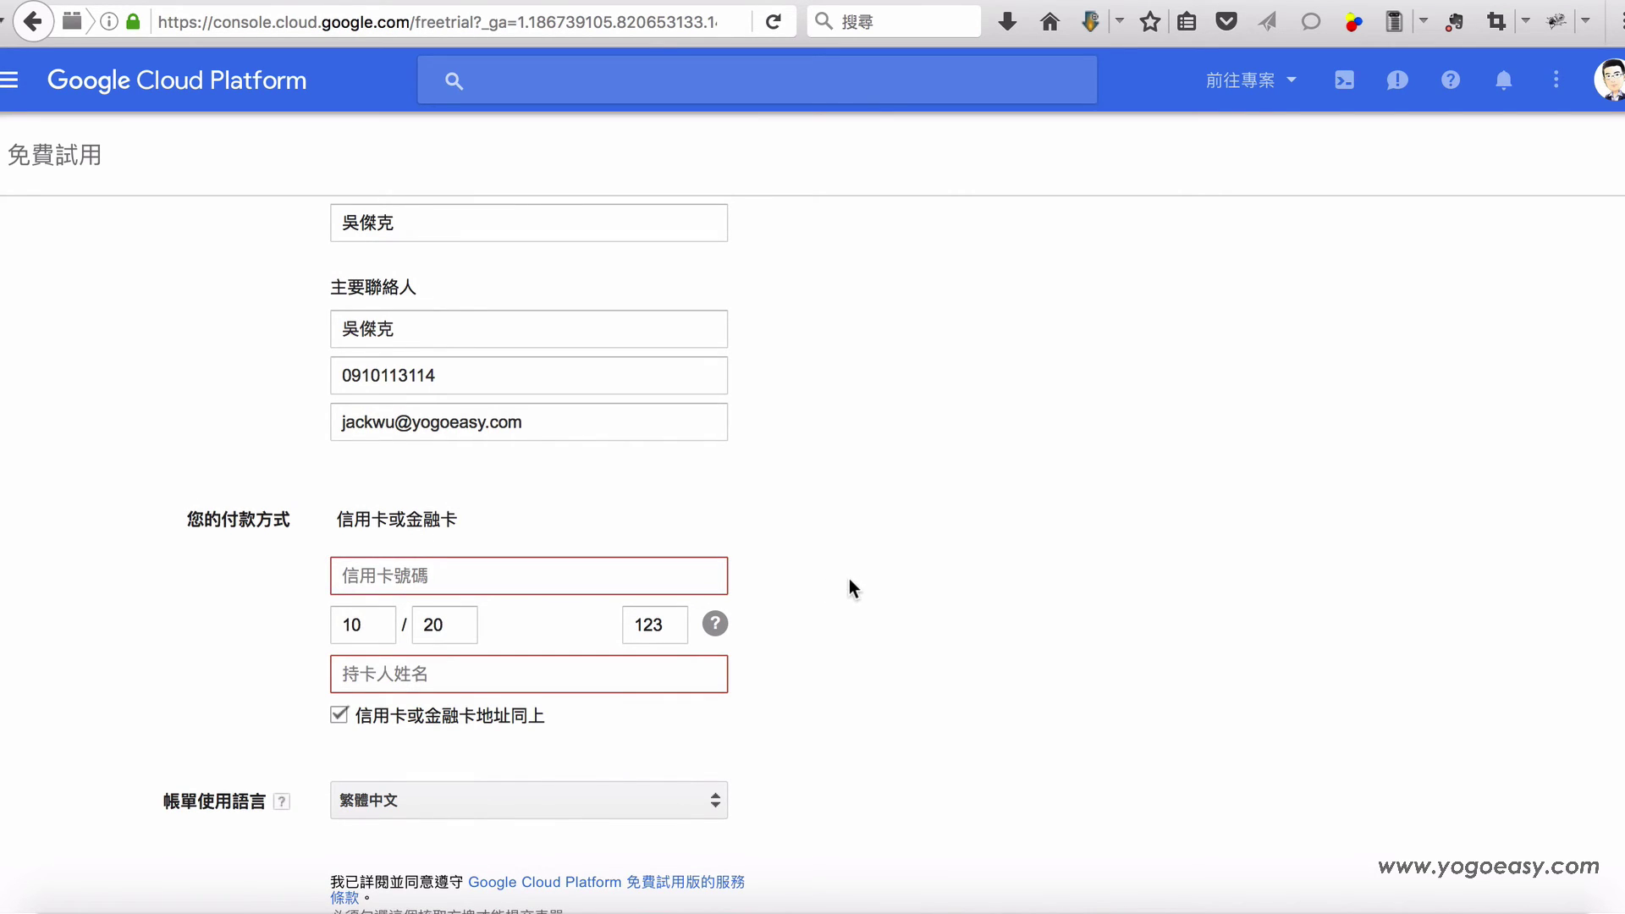
pyautogui.scroll(5, 850, 580)
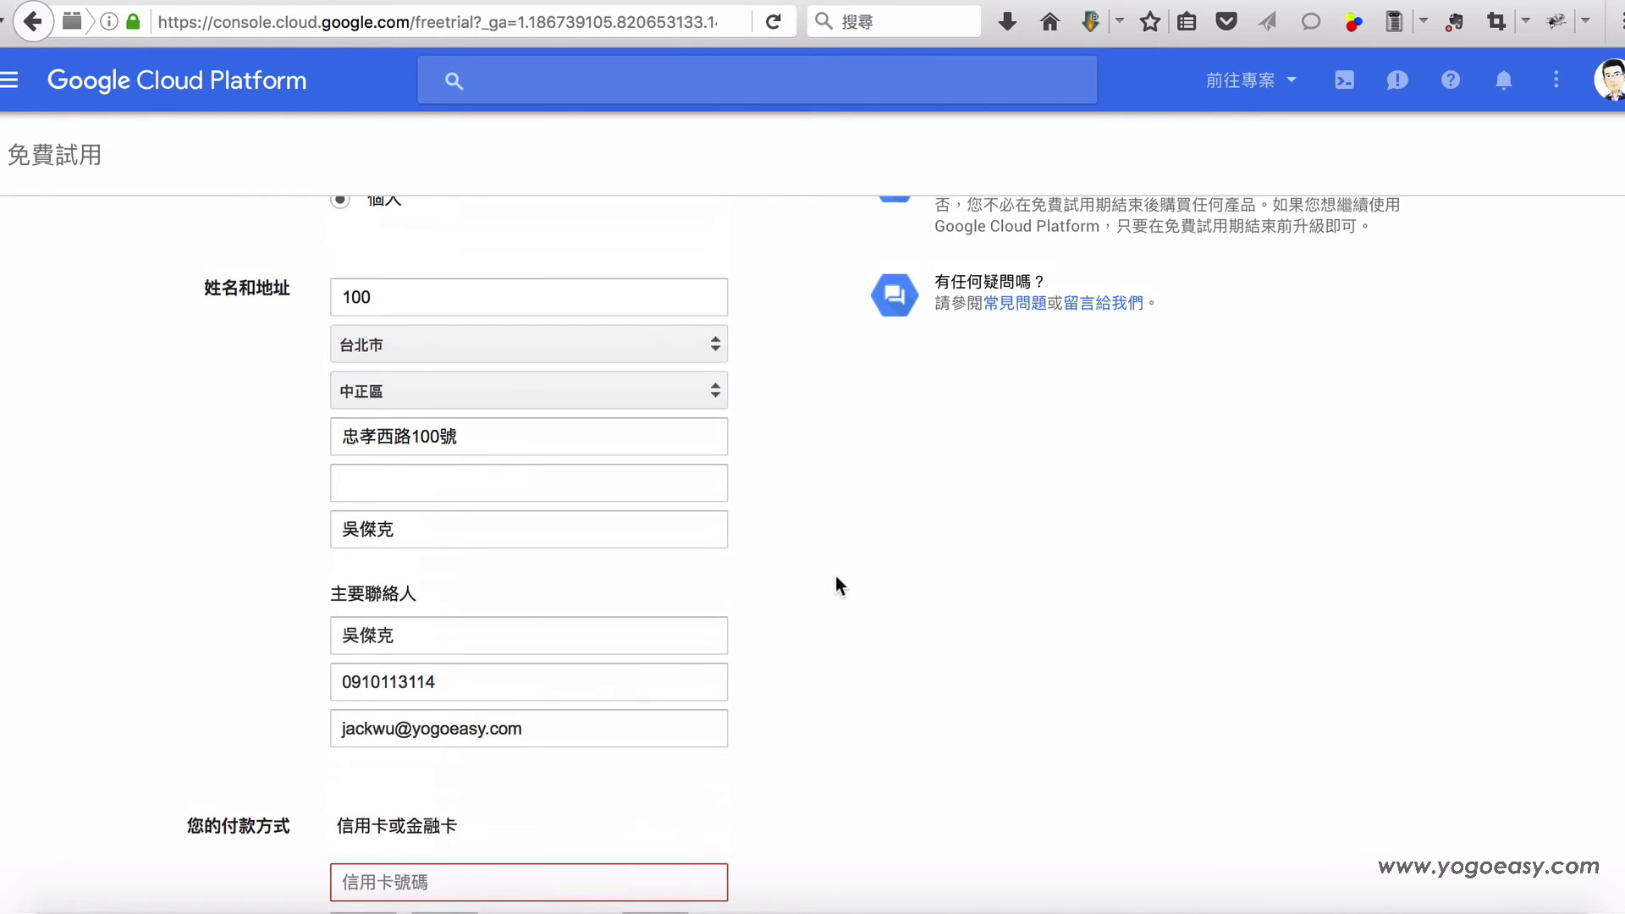
pyautogui.scroll(-6, 836, 579)
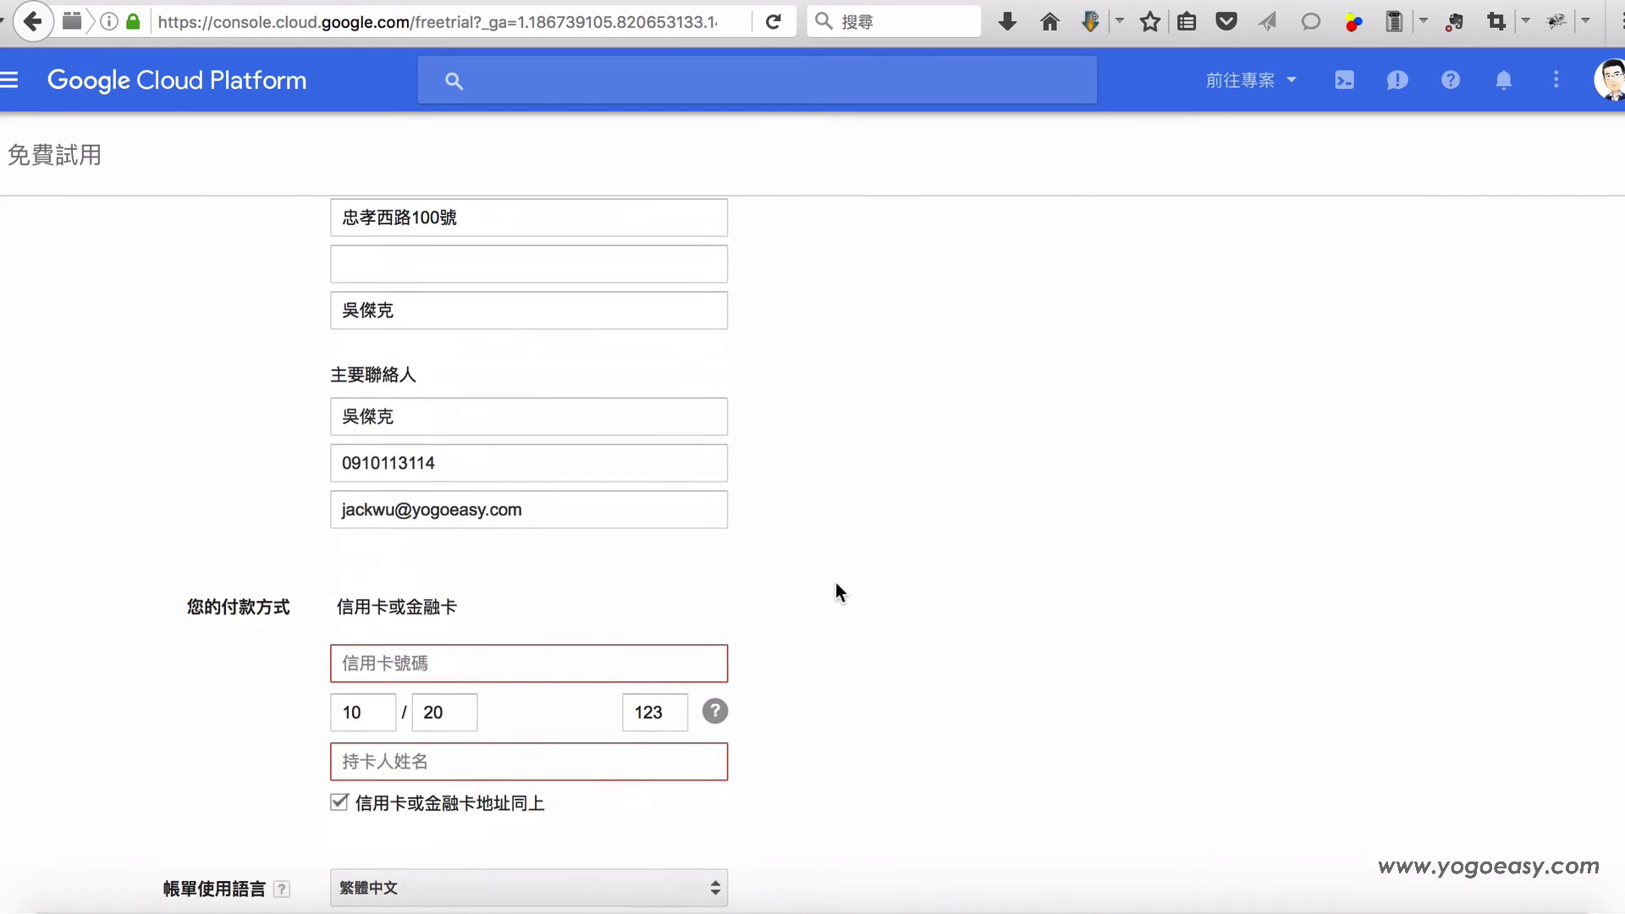